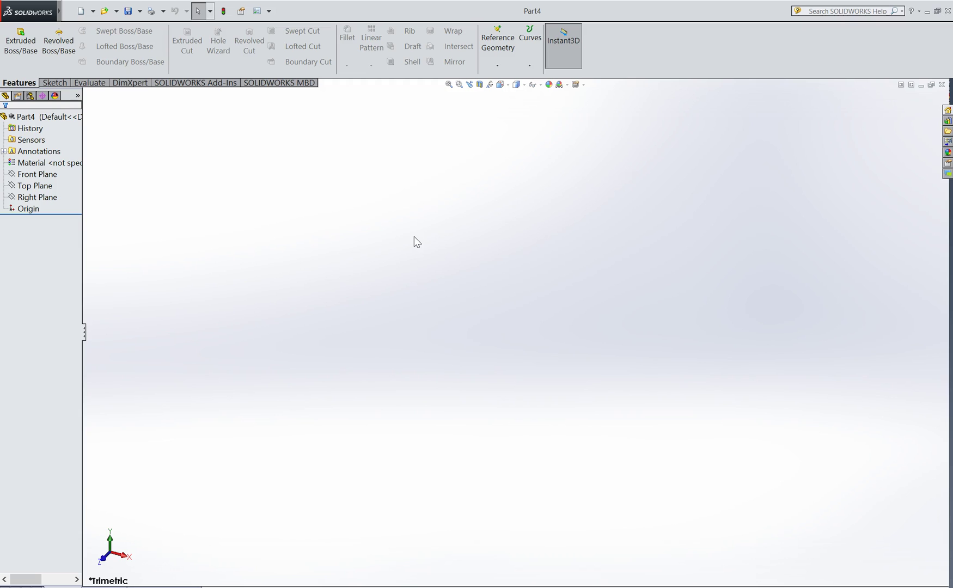
Sketch a corner rectangle about 142 by 76 mm around the origin on the Top Plane and exit the sketch
{"action": "left_click", "coordinate": [39, 175]}
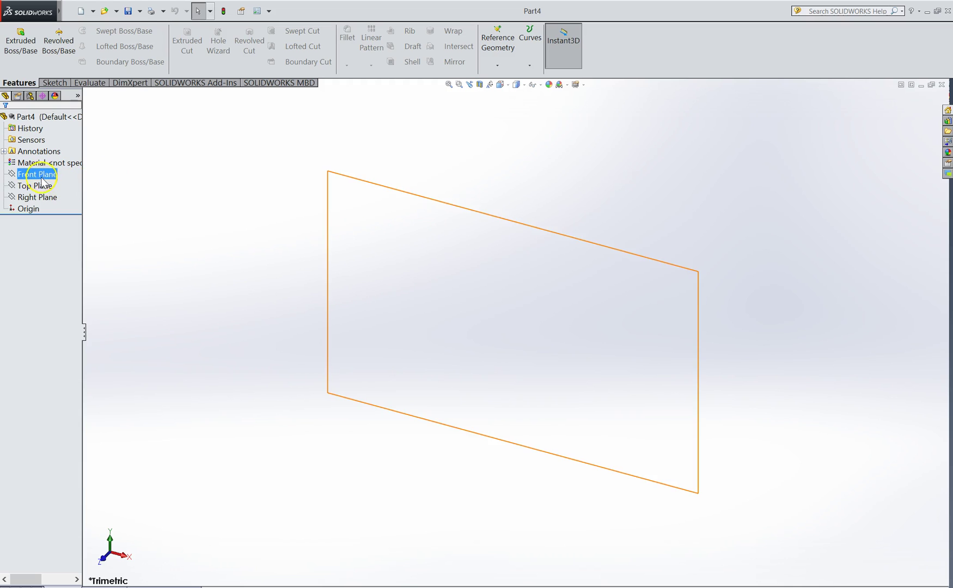
{"action": "left_click", "coordinate": [40, 185]}
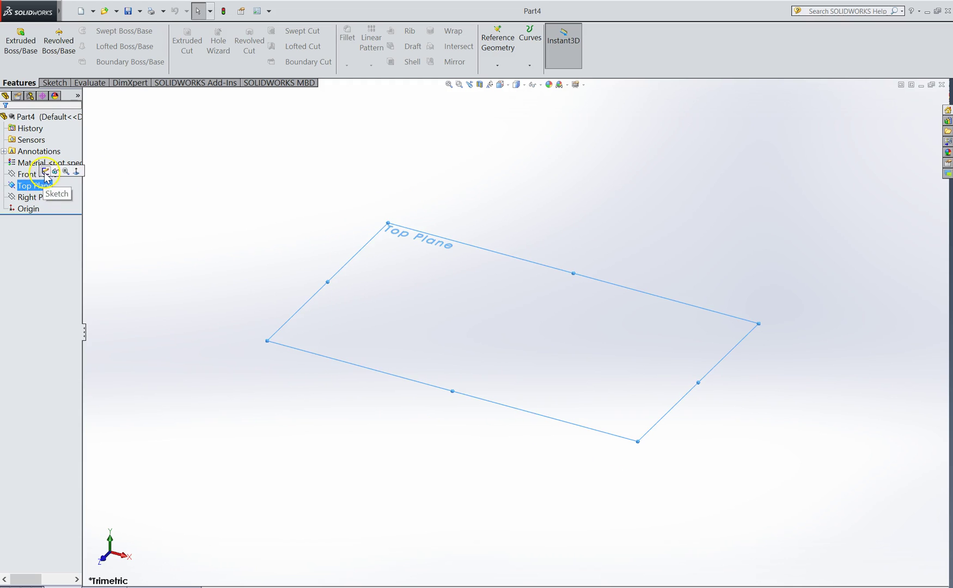
{"action": "left_click", "coordinate": [45, 172]}
{"action": "left_click", "coordinate": [77, 49]}
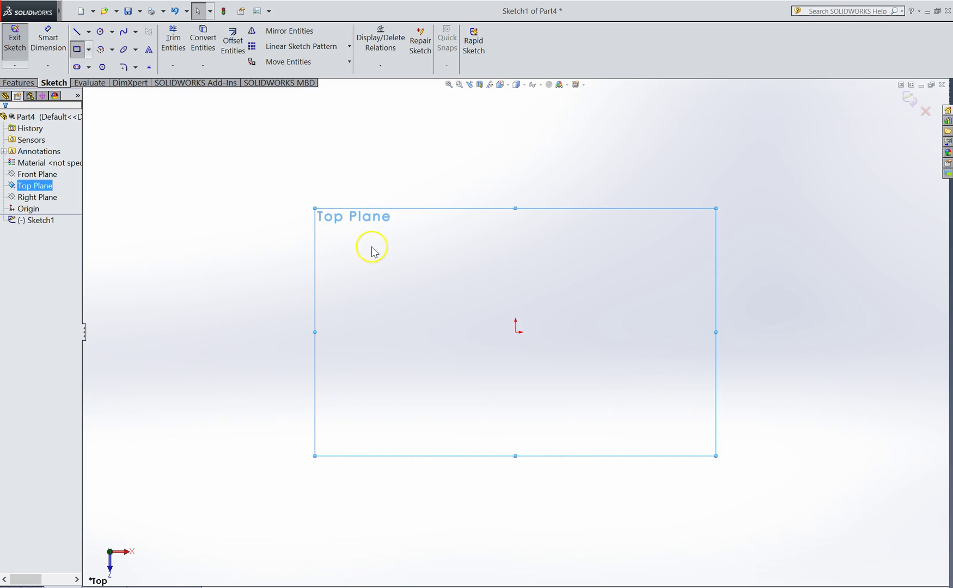
{"action": "left_click", "coordinate": [363, 243]}
{"action": "left_click", "coordinate": [684, 415]}
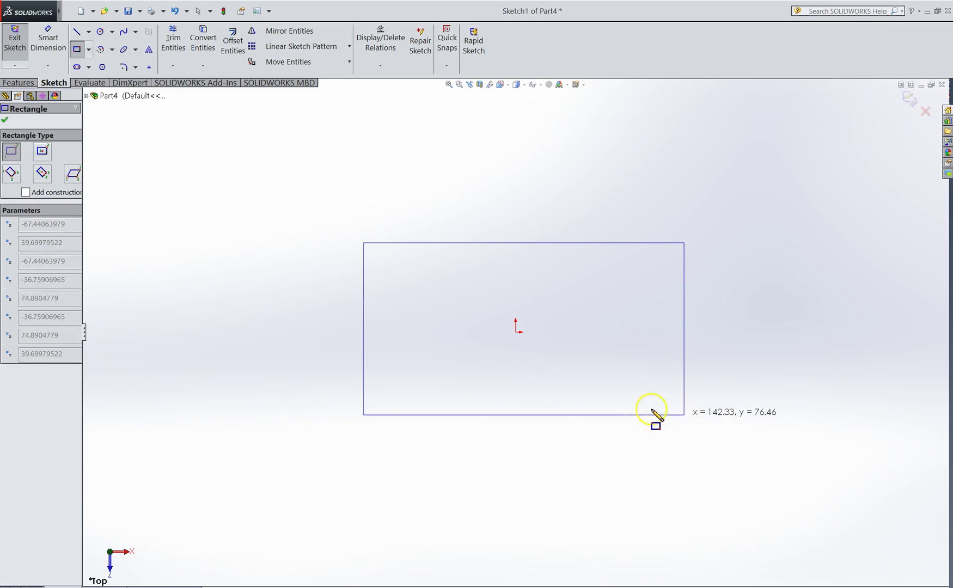
{"action": "left_click", "coordinate": [5, 120]}
{"action": "left_click", "coordinate": [907, 107]}
{"action": "left_click", "coordinate": [908, 100]}
Extrude the rectangle sketch upward as a blind boss 10 mm thick
{"action": "middle_click_drag", "start_coordinate": [664, 234], "coordinate": [490, 242]}
{"action": "left_click", "coordinate": [55, 83]}
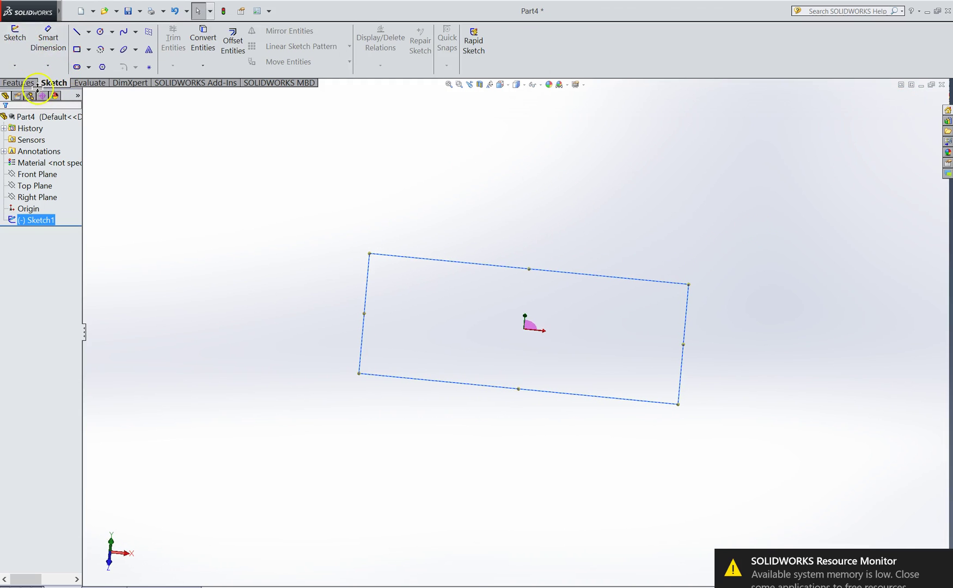
{"action": "left_click", "coordinate": [19, 82]}
{"action": "left_click", "coordinate": [20, 41]}
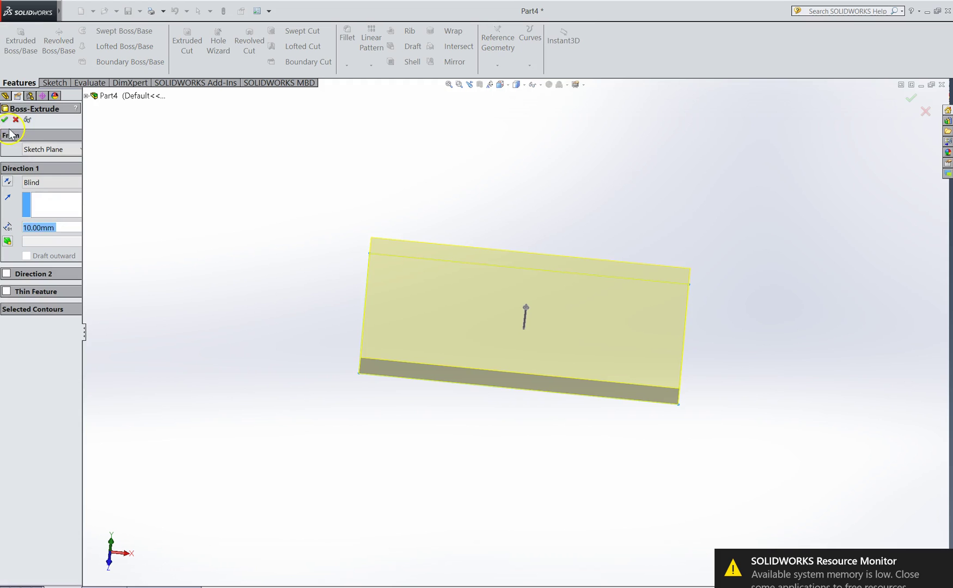
{"action": "key", "text": "Return"}
Sketch a circle with a radius of about 4.42 mm on the plate's large upper face, up and left of the origin
{"action": "middle_click_drag", "start_coordinate": [318, 225], "coordinate": [403, 278]}
{"action": "left_click", "coordinate": [427, 264]}
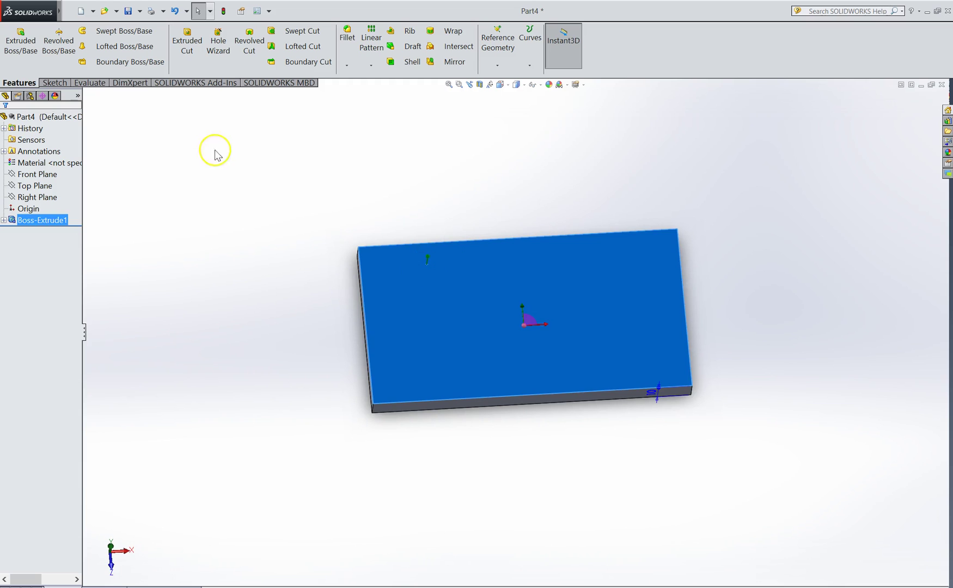
{"action": "left_click", "coordinate": [54, 83]}
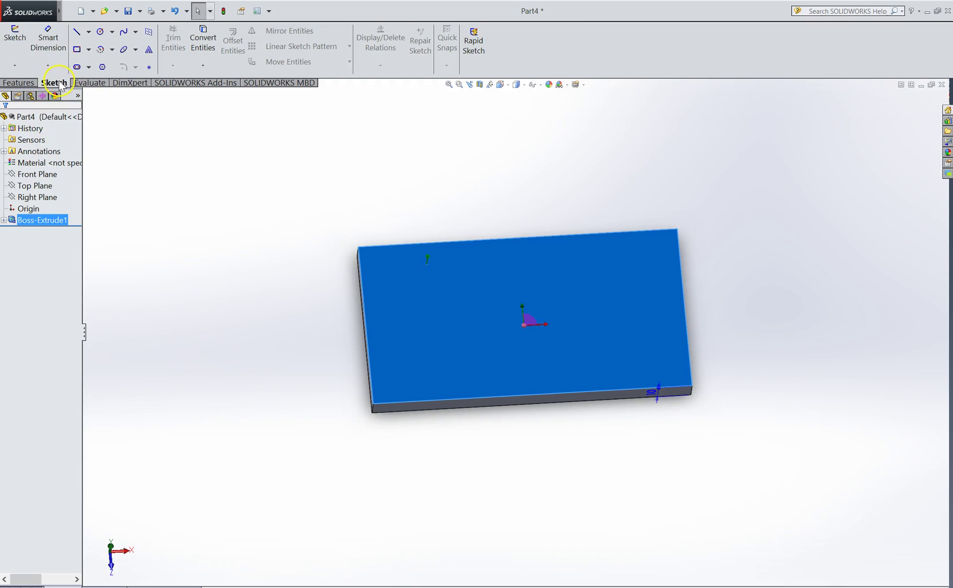
{"action": "left_click", "coordinate": [17, 41]}
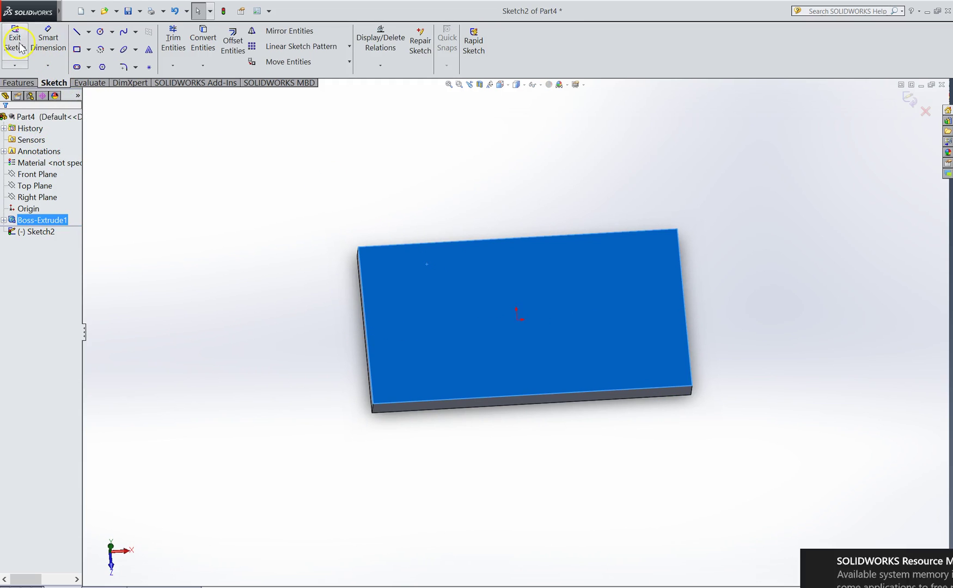
{"action": "left_click", "coordinate": [504, 85]}
{"action": "left_click", "coordinate": [570, 145]}
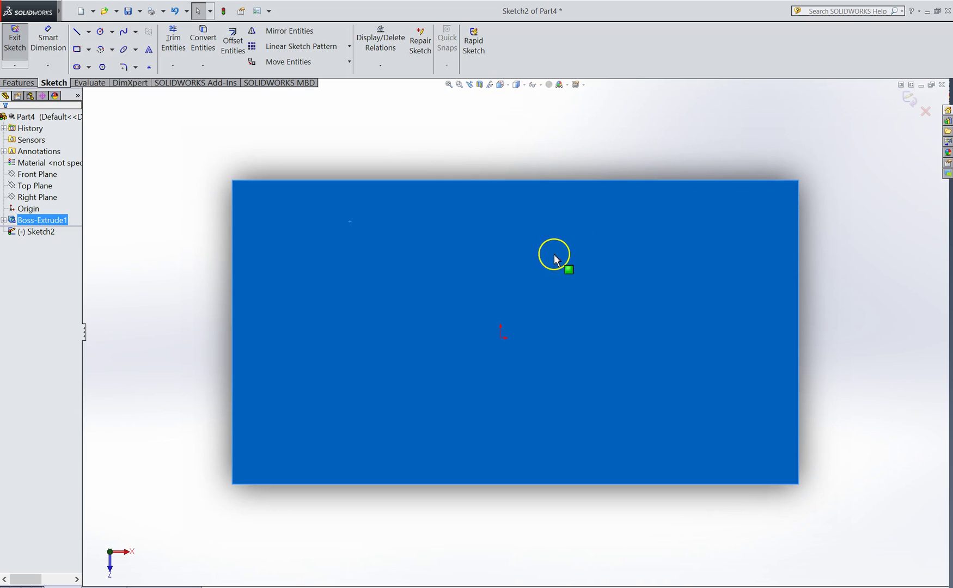
{"action": "left_click", "coordinate": [101, 31]}
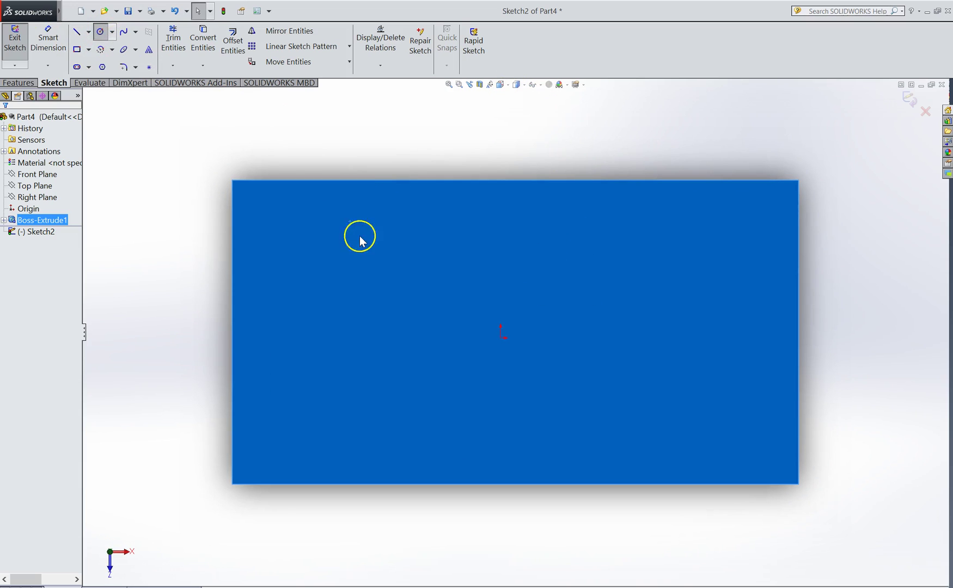
{"action": "left_click", "coordinate": [420, 269]}
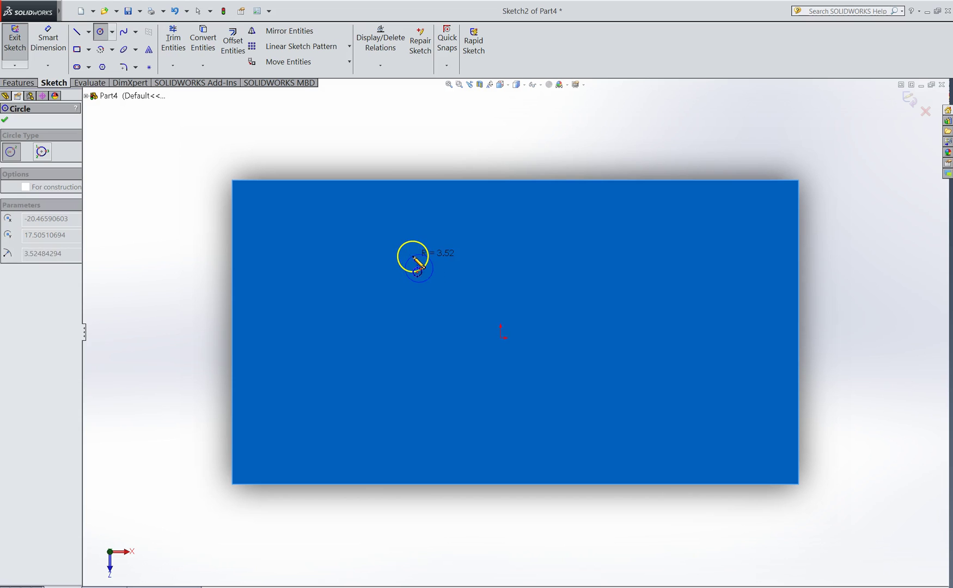
{"action": "left_click", "coordinate": [413, 253]}
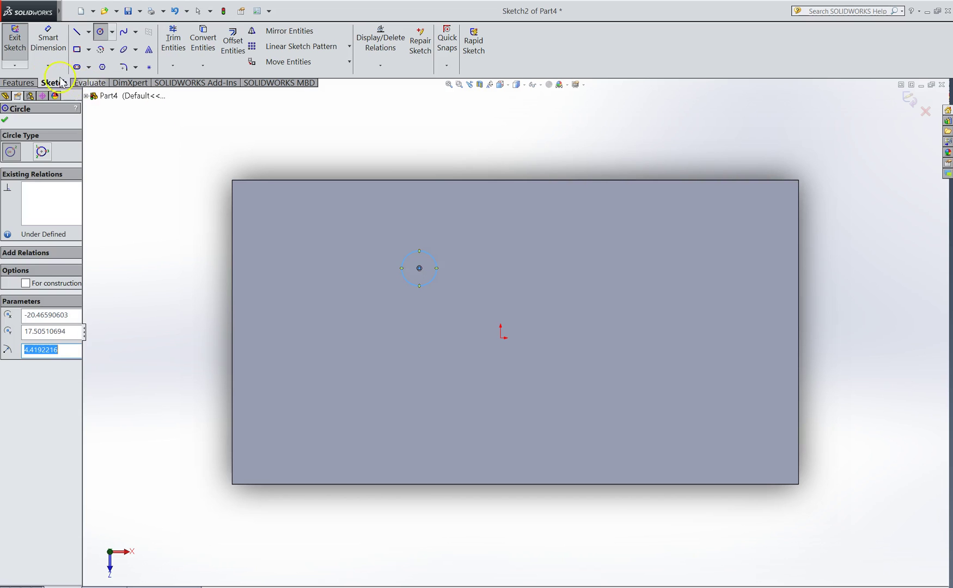
Draw a vertical line across the circle's diameter from its top to its bottom quadrant point
{"action": "left_click", "coordinate": [77, 31]}
{"action": "left_click", "coordinate": [419, 250]}
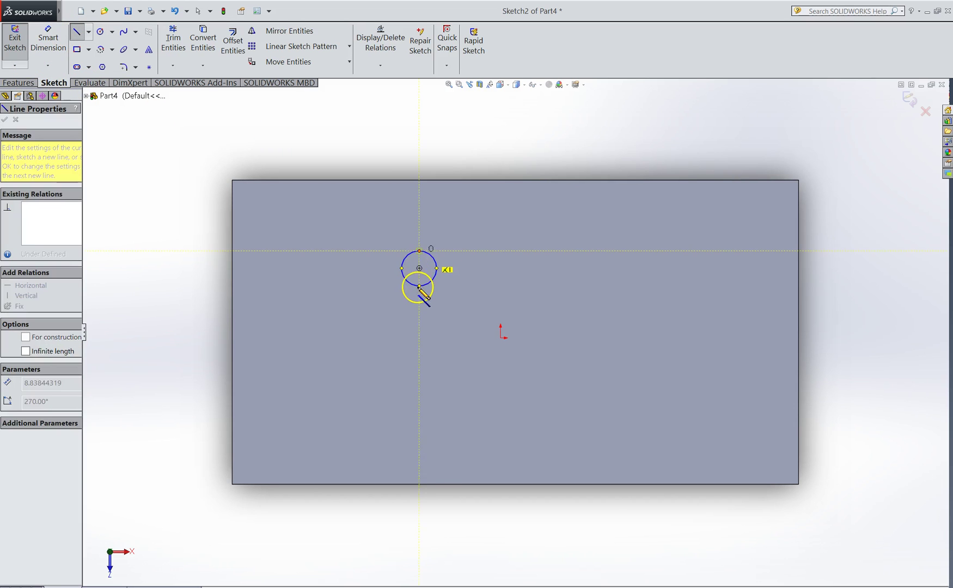
{"action": "left_click", "coordinate": [419, 285]}
{"action": "right_click", "coordinate": [472, 274]}
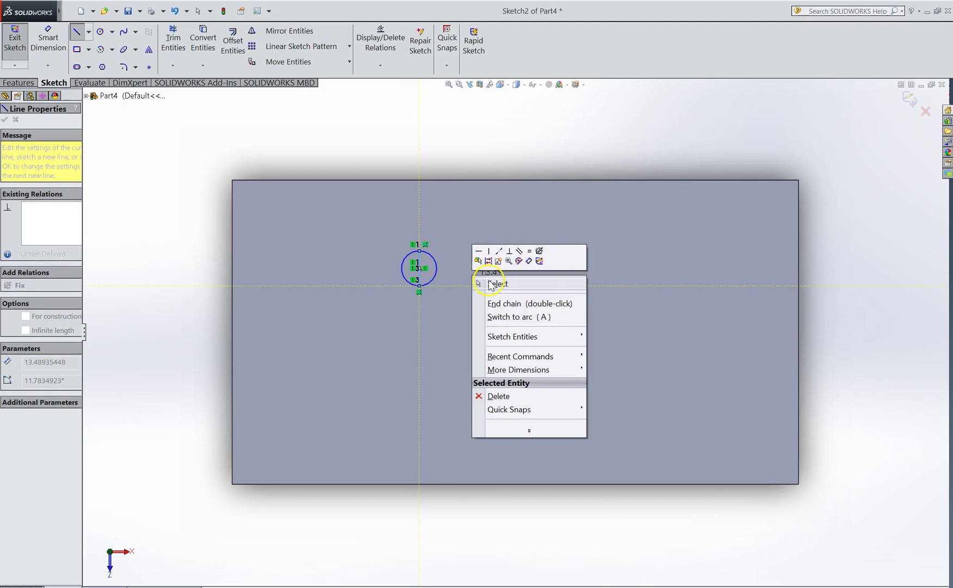
{"action": "left_click", "coordinate": [490, 283]}
Trim away the right half of the circle with power trim and exit the sketch
{"action": "left_click", "coordinate": [173, 39]}
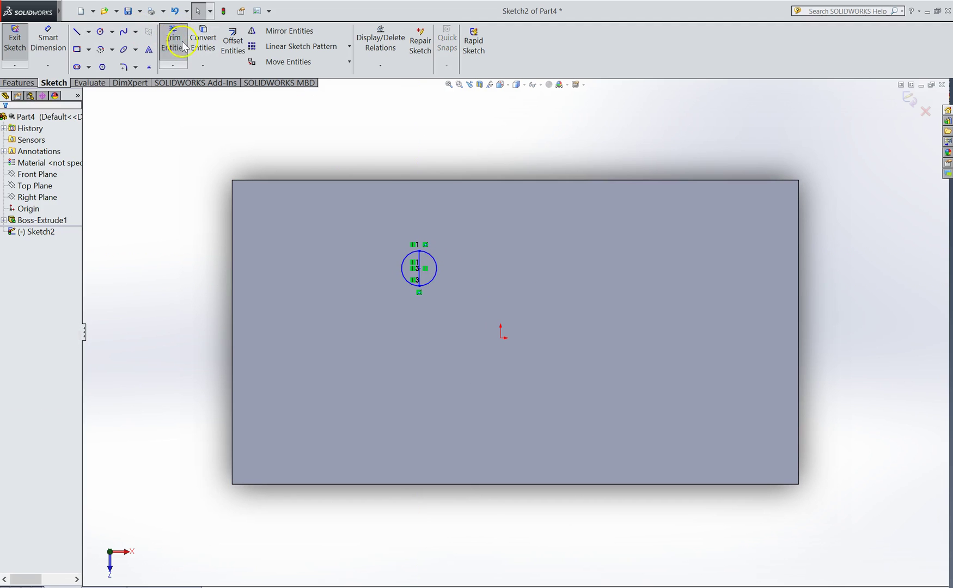
{"action": "left_click_drag", "start_coordinate": [436, 262], "coordinate": [464, 282]}
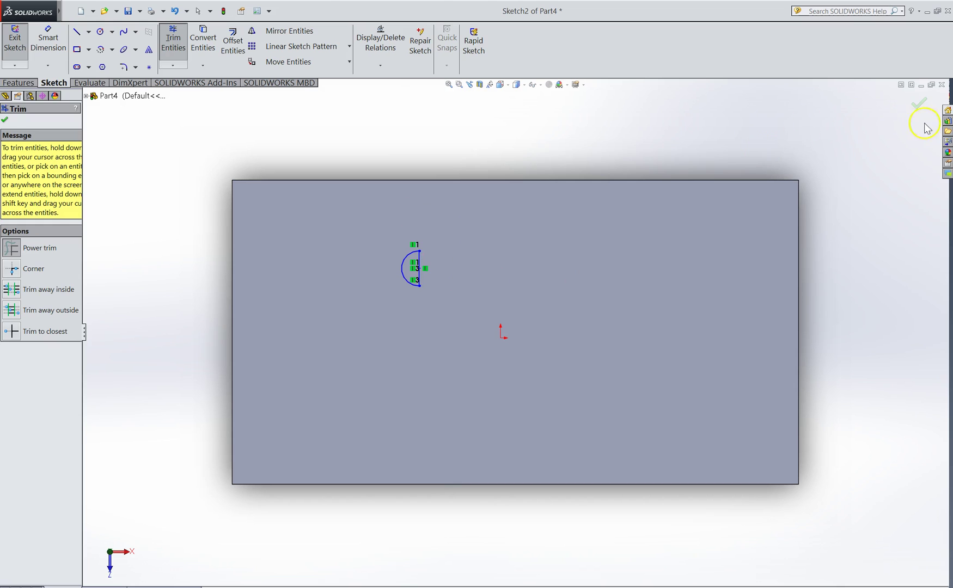
{"action": "left_click", "coordinate": [919, 102]}
{"action": "left_click", "coordinate": [907, 96]}
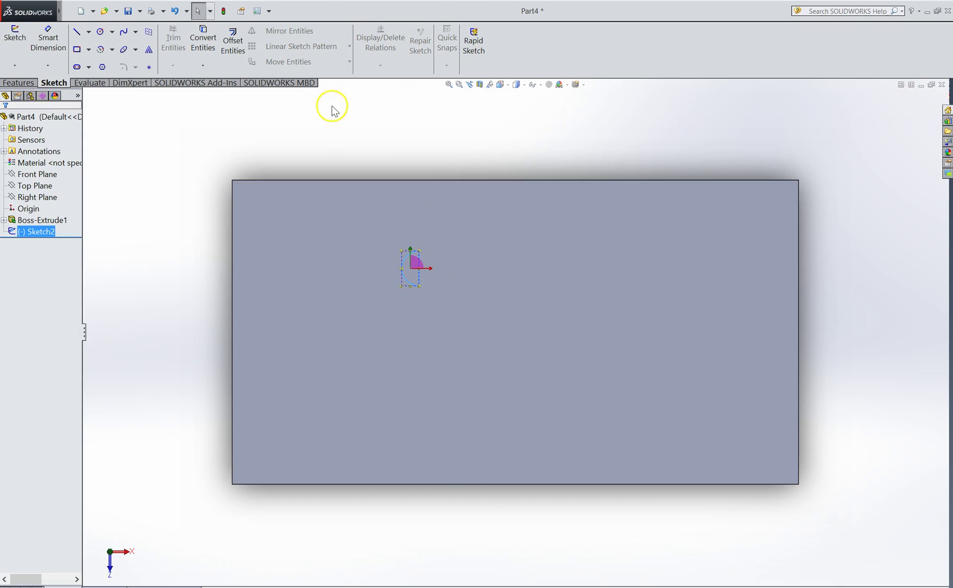
Cut a hemispherical dimple by revolving the half-circle 360 degrees about its straight vertical line
{"action": "left_click", "coordinate": [18, 82]}
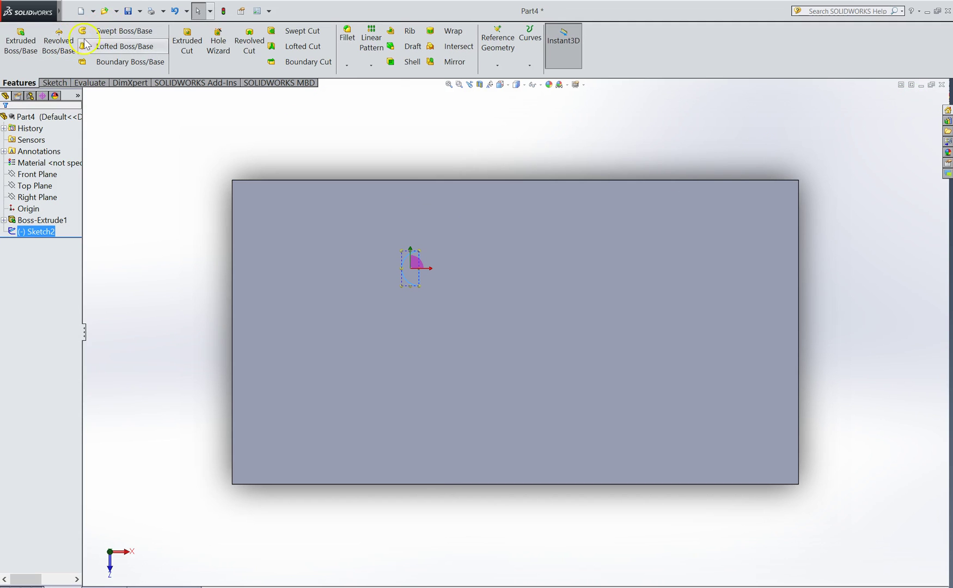
{"action": "left_click", "coordinate": [249, 44]}
{"action": "scroll", "coordinate": [413, 265], "scroll_direction": "down", "scroll_amount": 5}
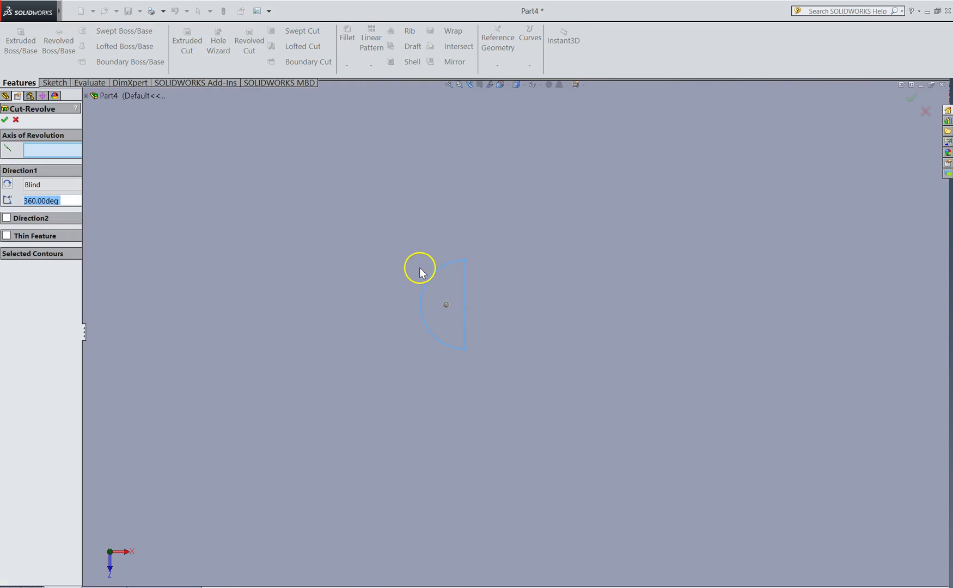
{"action": "left_click", "coordinate": [465, 279]}
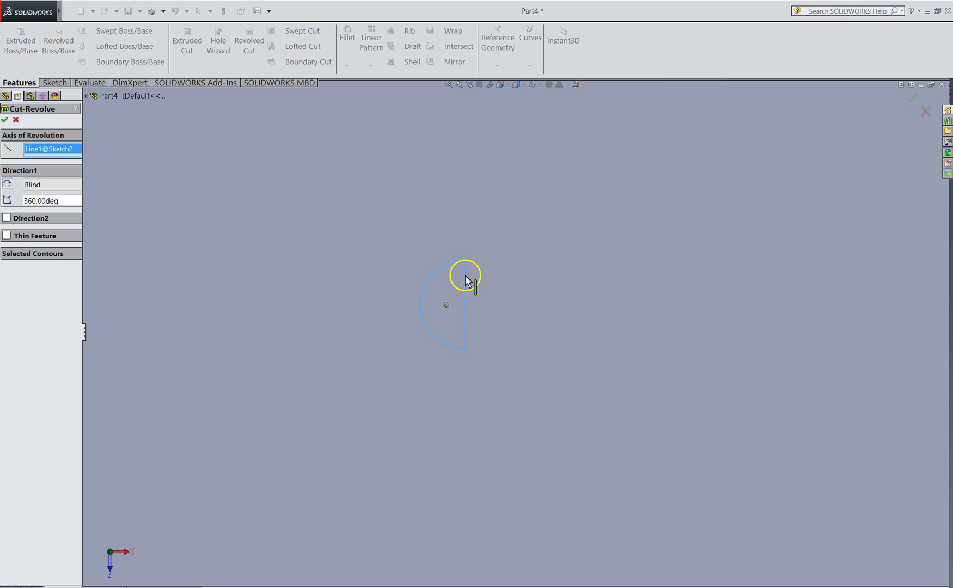
{"action": "left_click", "coordinate": [11, 120]}
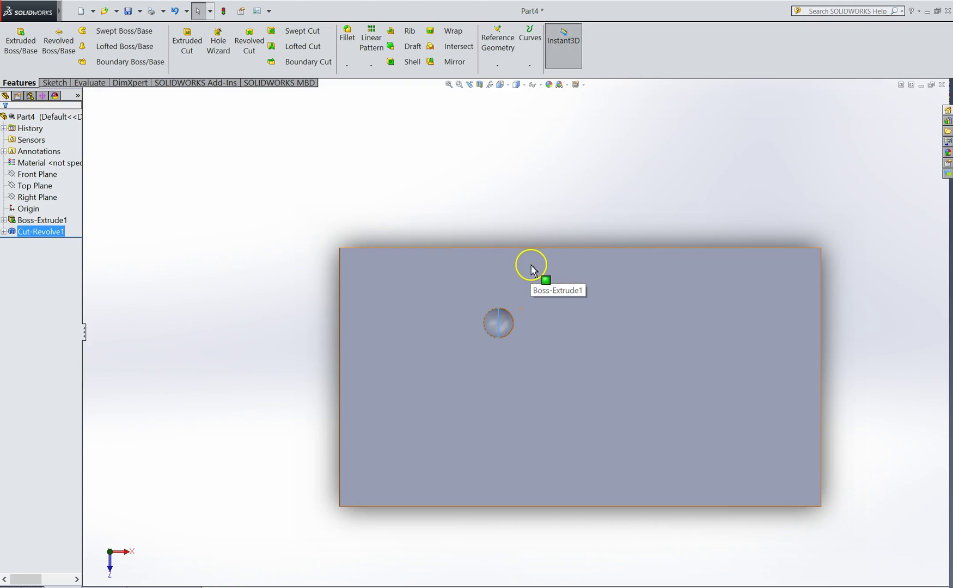
{"action": "left_click", "coordinate": [607, 182]}
Set up a linear pattern of the revolved dimple cut, using the plate's upper long edge and left short edge as directions
{"action": "scroll", "coordinate": [684, 329], "scroll_direction": "up", "scroll_amount": 4}
{"action": "scroll", "coordinate": [684, 329], "scroll_direction": "down", "scroll_amount": 4}
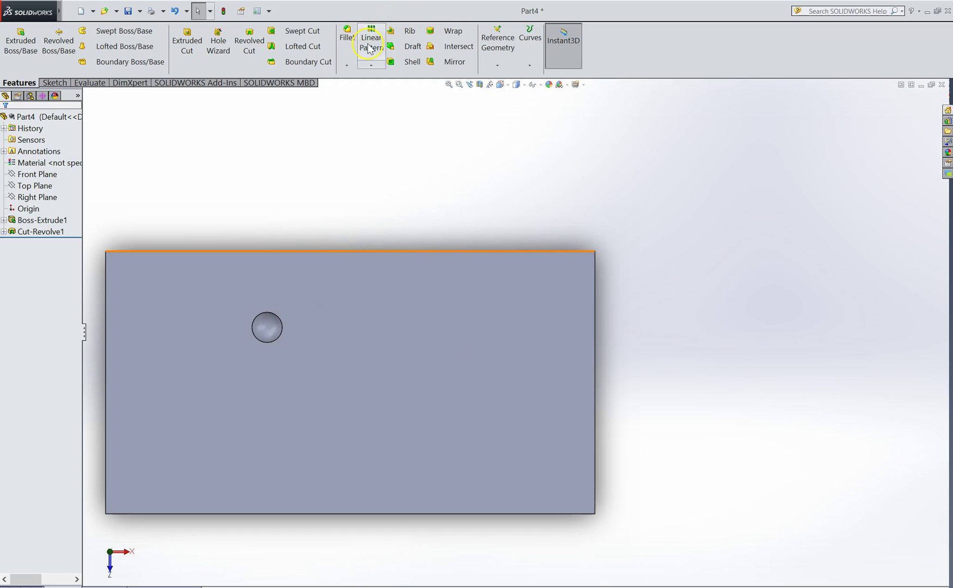
{"action": "left_click", "coordinate": [370, 66]}
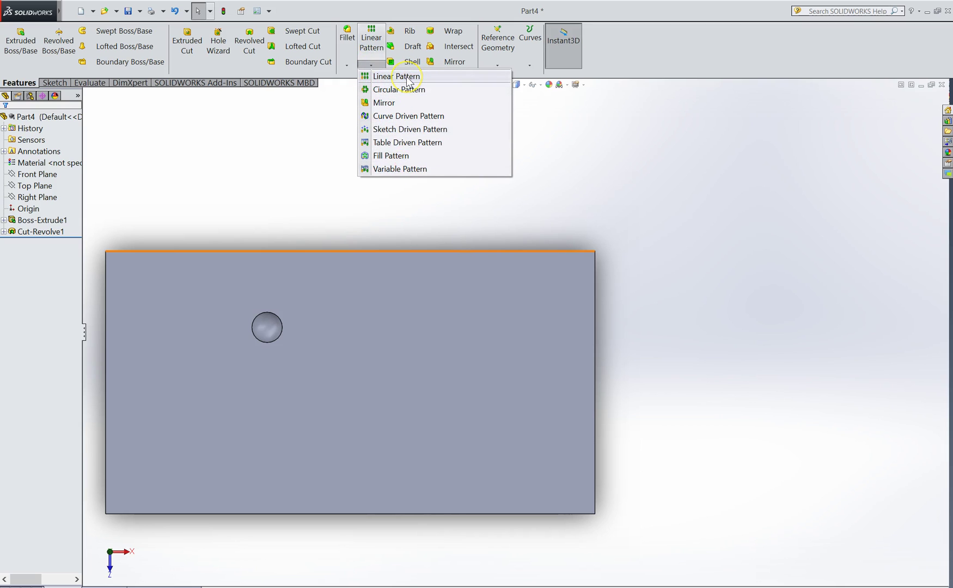
{"action": "left_click", "coordinate": [410, 93]}
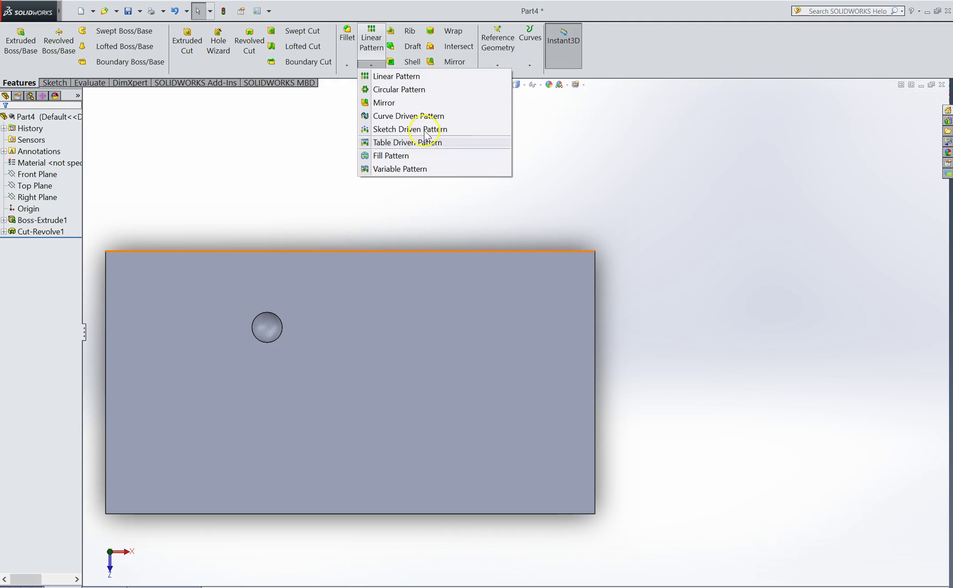
{"action": "left_click", "coordinate": [369, 47]}
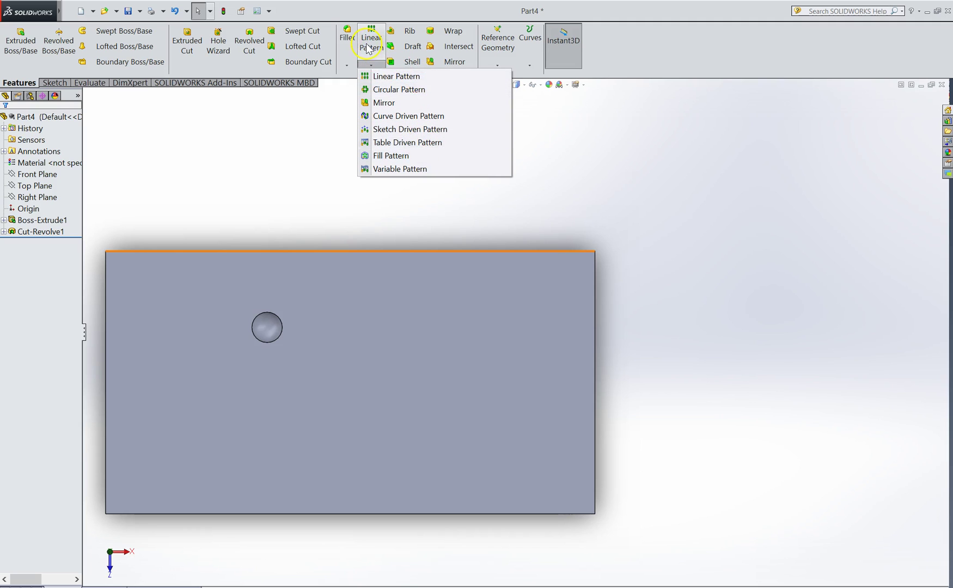
{"action": "left_click", "coordinate": [383, 79]}
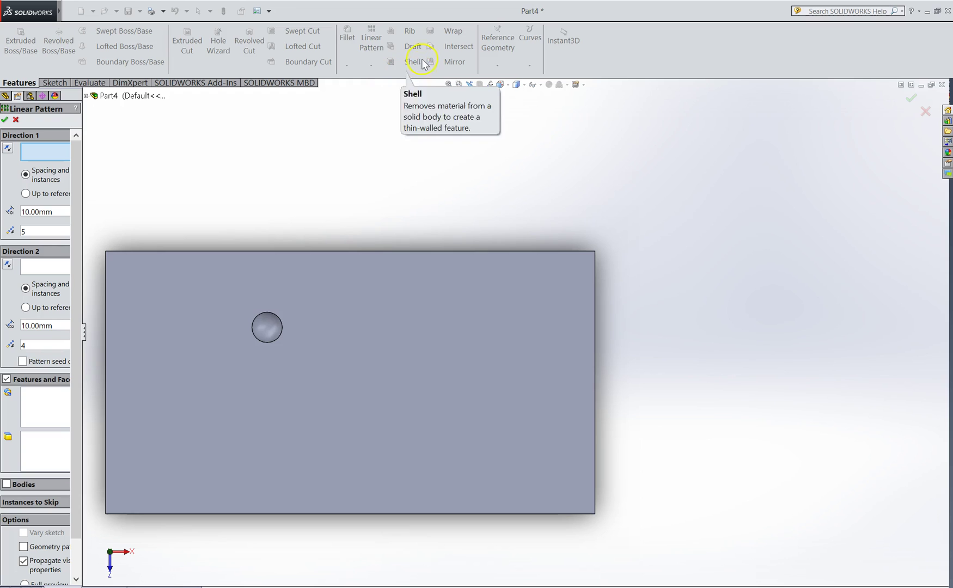
{"action": "left_click_drag", "start_coordinate": [85, 304], "coordinate": [113, 305]}
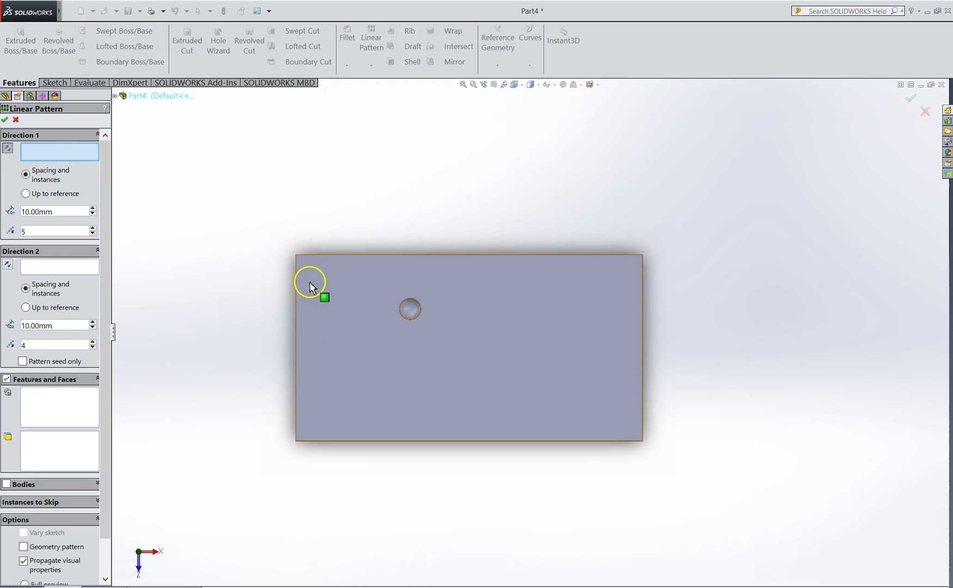
{"action": "left_click", "coordinate": [325, 254]}
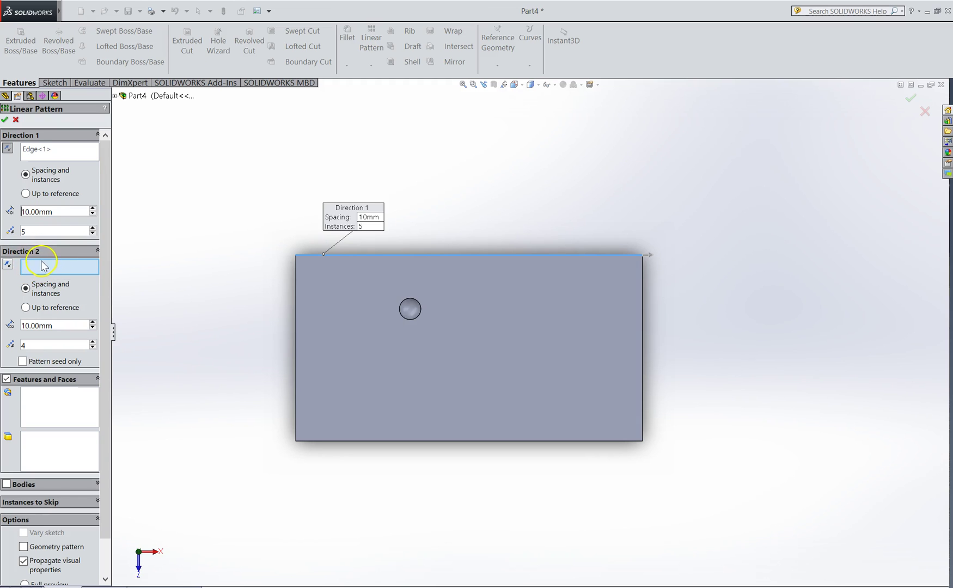
{"action": "left_click", "coordinate": [297, 306]}
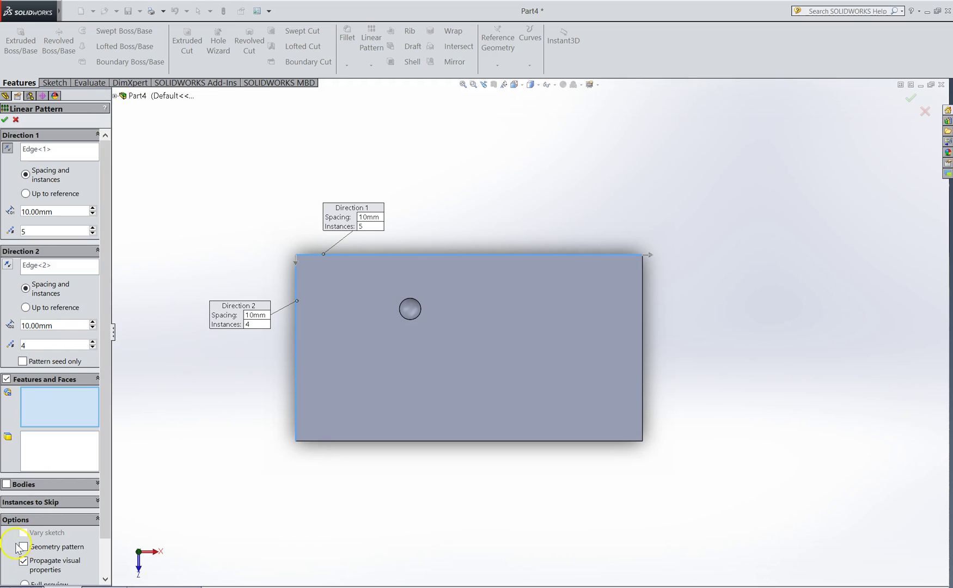
{"action": "left_click", "coordinate": [115, 96]}
{"action": "left_click", "coordinate": [155, 213]}
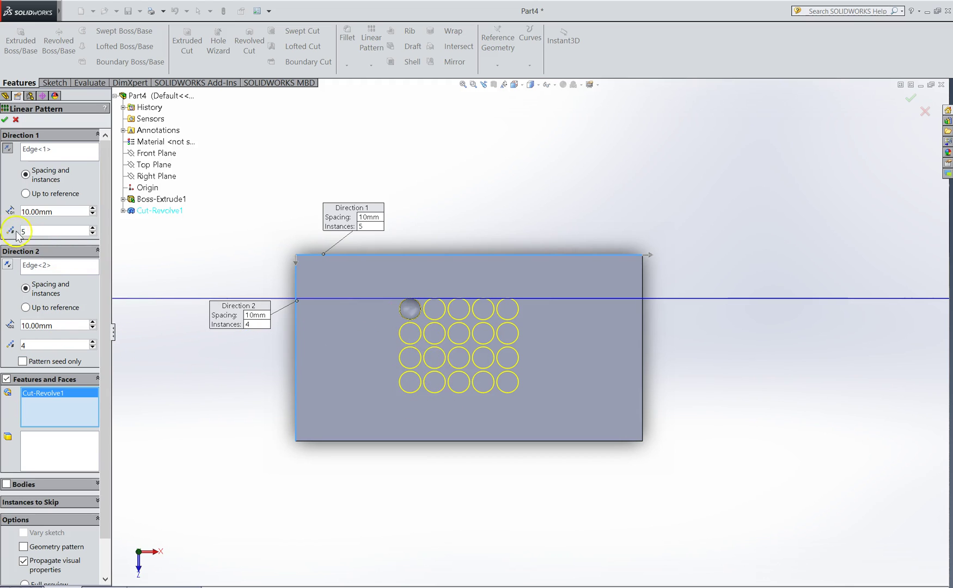
Set 8 instances along the long edge and 4 along the short edge, and create the dimple pattern
{"action": "left_click", "coordinate": [92, 229]}
{"action": "left_click", "coordinate": [93, 228]}
{"action": "left_click", "coordinate": [92, 229]}
{"action": "left_click", "coordinate": [93, 342]}
{"action": "left_click", "coordinate": [93, 349]}
{"action": "left_click", "coordinate": [93, 348]}
{"action": "left_click", "coordinate": [93, 348]}
{"action": "left_click", "coordinate": [93, 341]}
{"action": "left_click", "coordinate": [93, 342]}
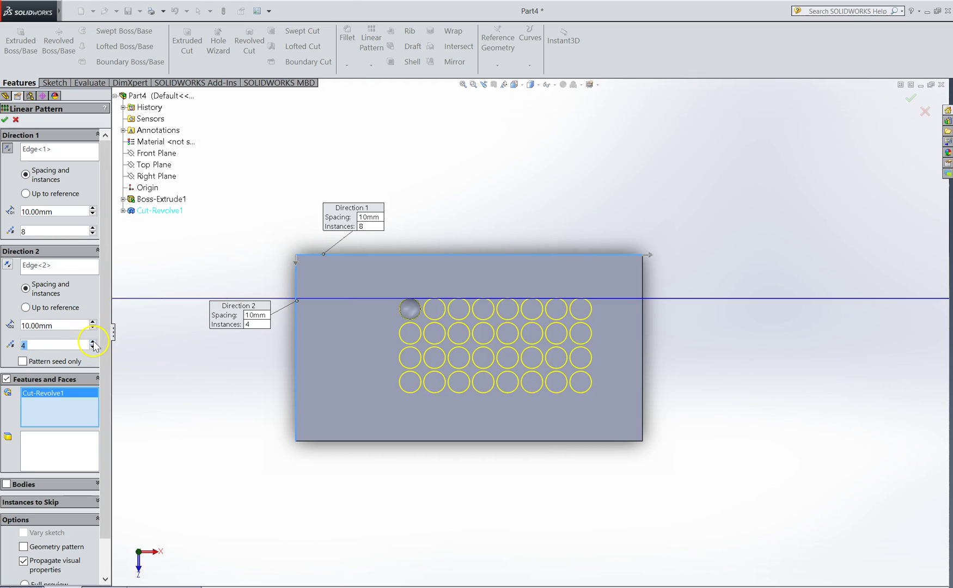
{"action": "left_click", "coordinate": [5, 120]}
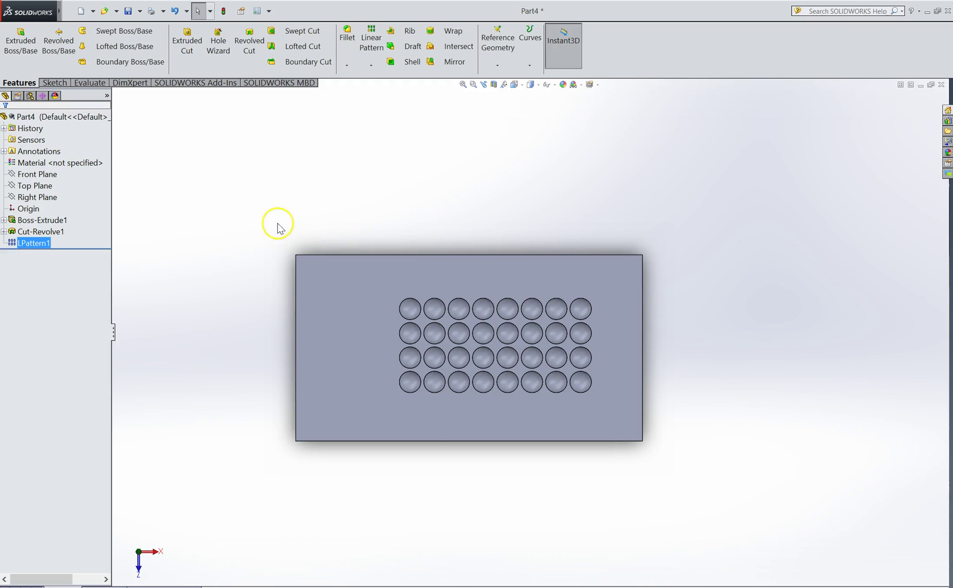
Turn the plate over to its underside and show the Right, Top and Front planes
{"action": "middle_click_drag", "start_coordinate": [557, 366], "coordinate": [556, 221]}
{"action": "scroll", "coordinate": [553, 353], "scroll_direction": "down", "scroll_amount": 5}
{"action": "middle_click_drag", "start_coordinate": [537, 333], "coordinate": [527, 359]}
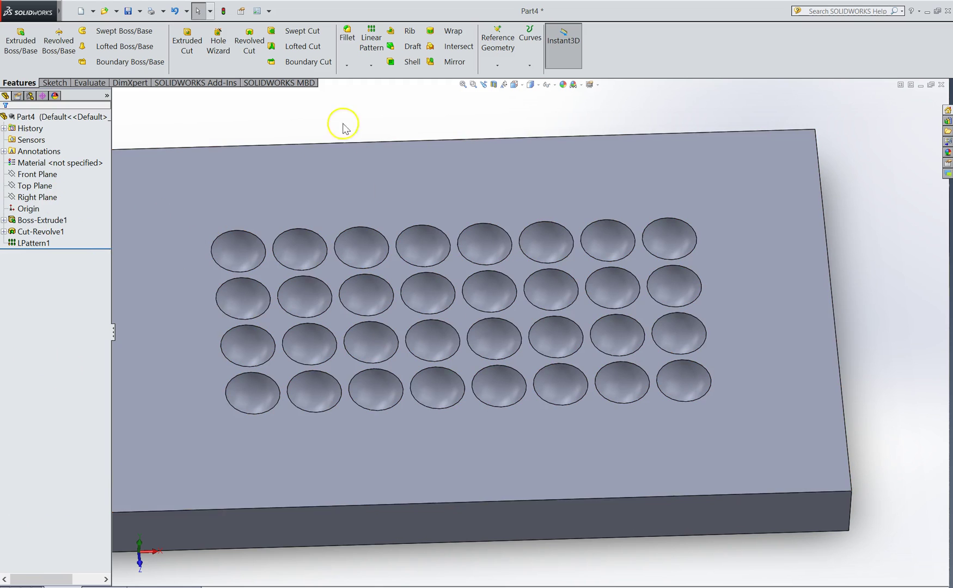
{"action": "middle_click_drag", "start_coordinate": [527, 240], "coordinate": [470, 171]}
{"action": "middle_click_drag", "start_coordinate": [536, 305], "coordinate": [512, 227]}
{"action": "left_click", "coordinate": [30, 197]}
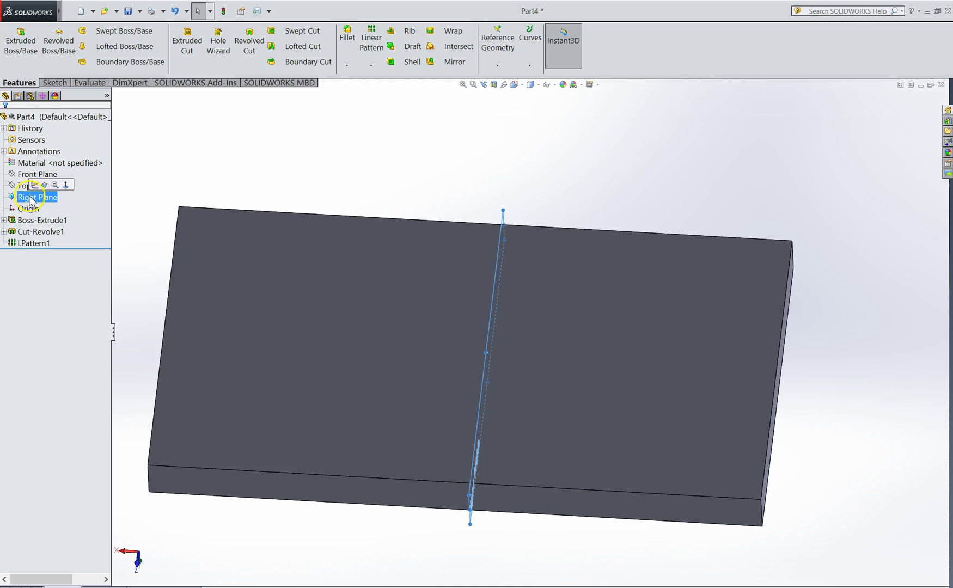
{"action": "left_click", "coordinate": [54, 186]}
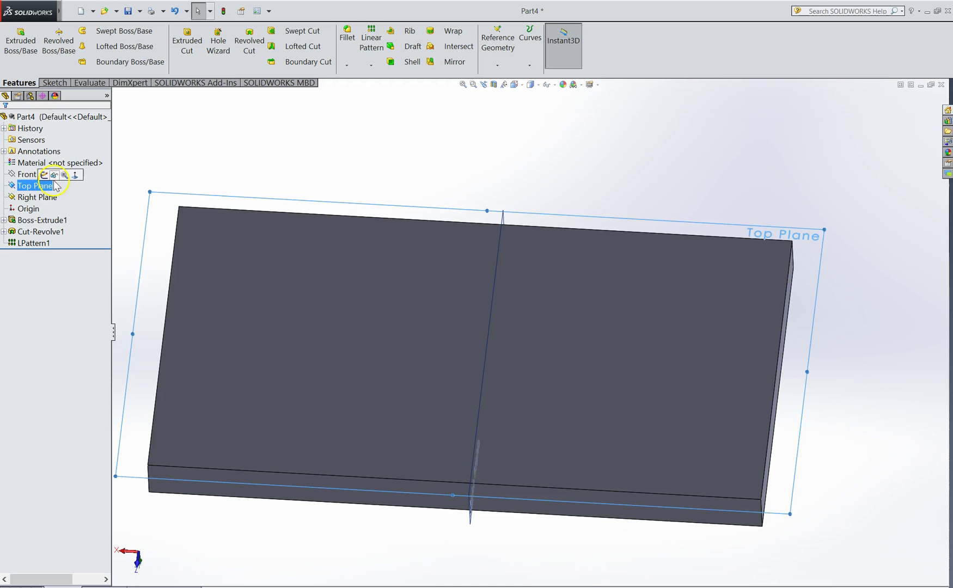
{"action": "left_click", "coordinate": [35, 174]}
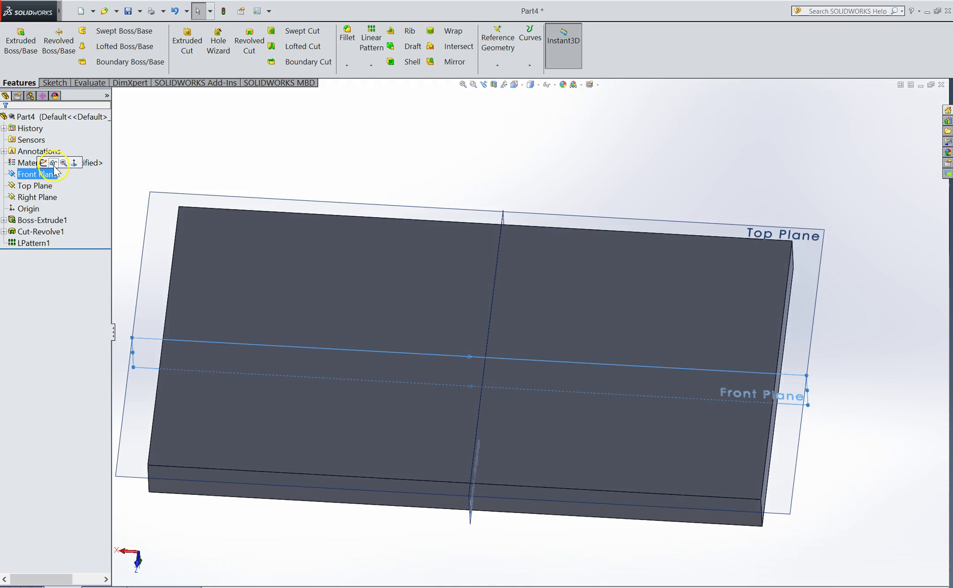
{"action": "left_click", "coordinate": [470, 143]}
{"action": "middle_click_drag", "start_coordinate": [495, 228], "coordinate": [485, 268]}
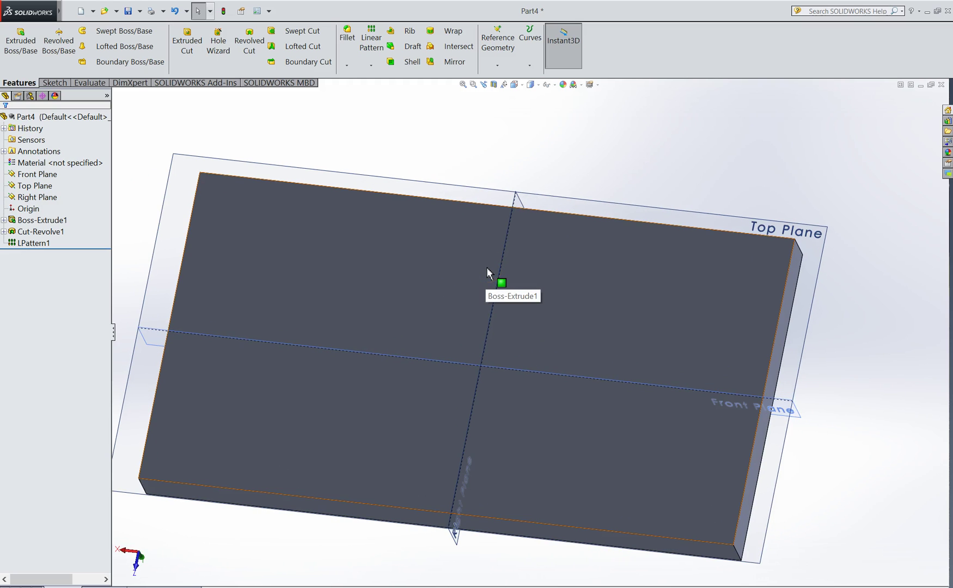
{"action": "left_click", "coordinate": [501, 267]}
{"action": "left_click", "coordinate": [516, 181]}
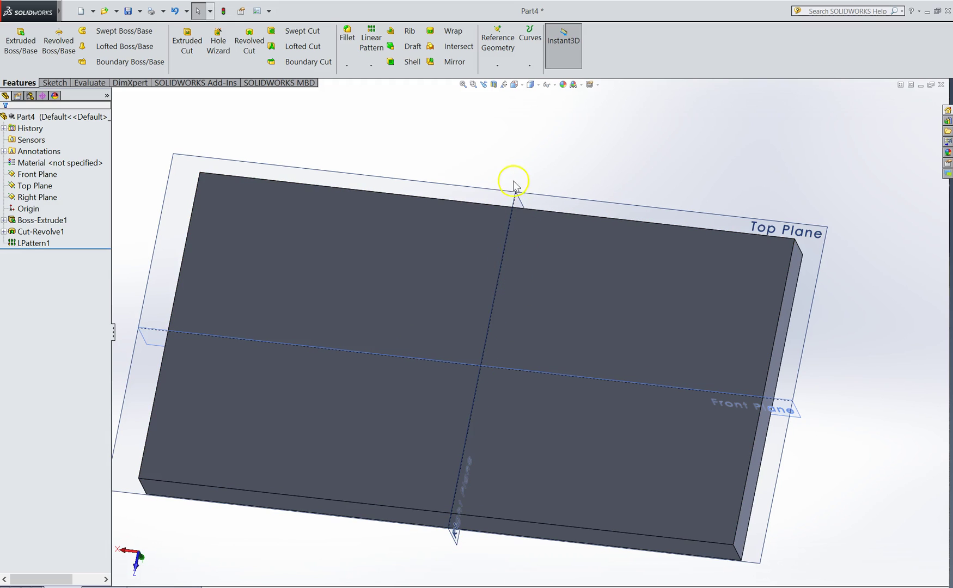
Create a reference axis at the intersection of the Right Plane and the Front Plane
{"action": "left_click", "coordinate": [505, 46]}
{"action": "left_click", "coordinate": [525, 87]}
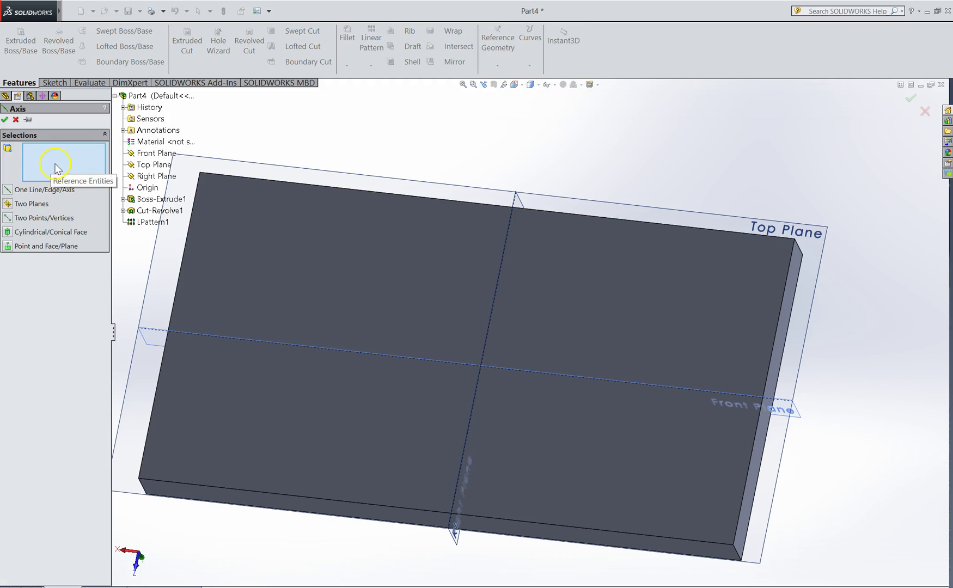
{"action": "left_click", "coordinate": [8, 206]}
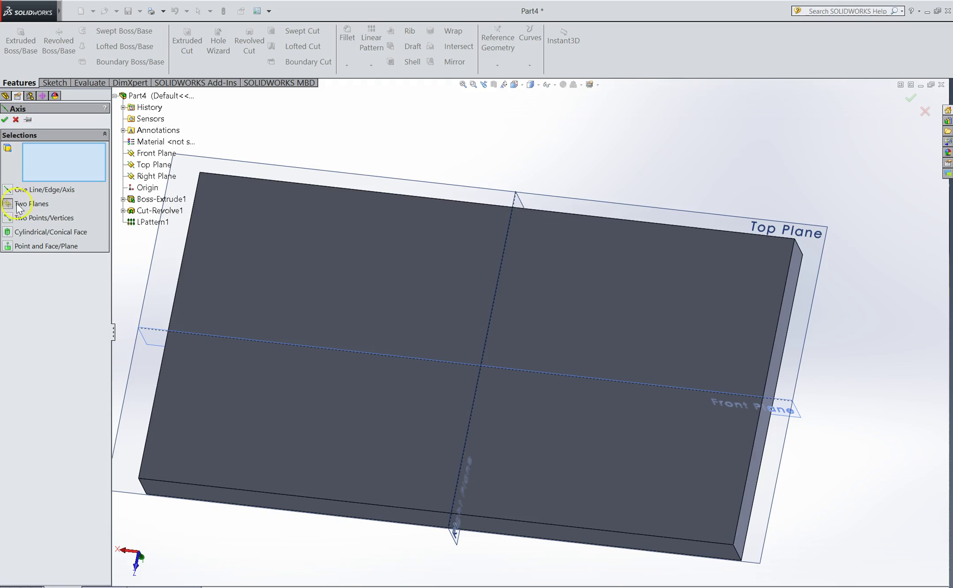
{"action": "left_click", "coordinate": [514, 201]}
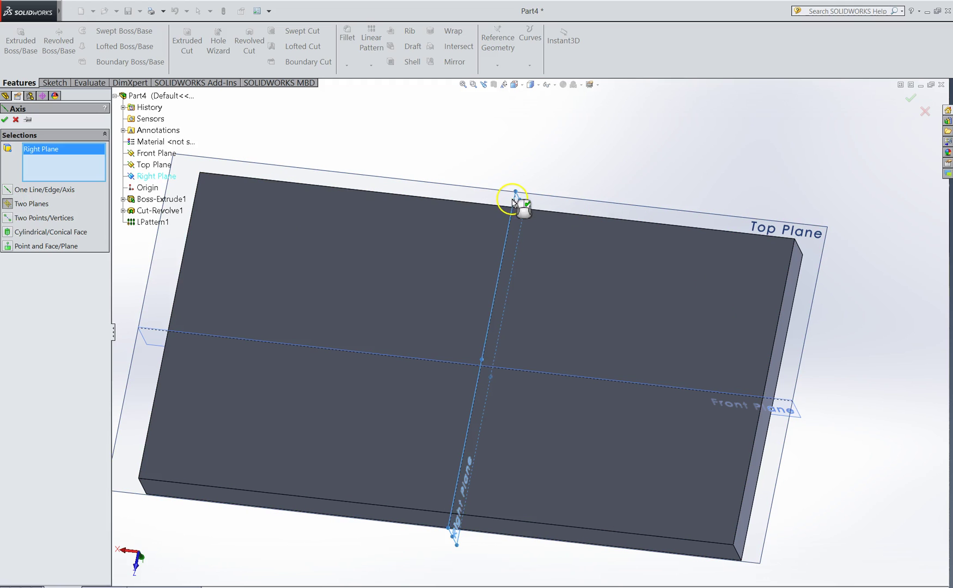
{"action": "left_click", "coordinate": [783, 406]}
{"action": "scroll", "coordinate": [476, 390], "scroll_direction": "down", "scroll_amount": 5}
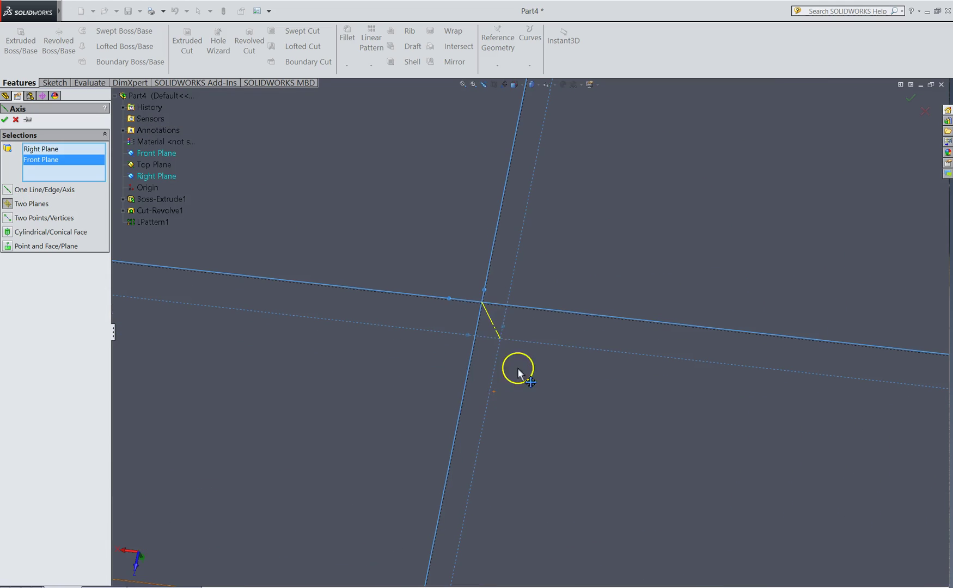
{"action": "left_click", "coordinate": [8, 119]}
{"action": "scroll", "coordinate": [501, 256], "scroll_direction": "up", "scroll_amount": 5}
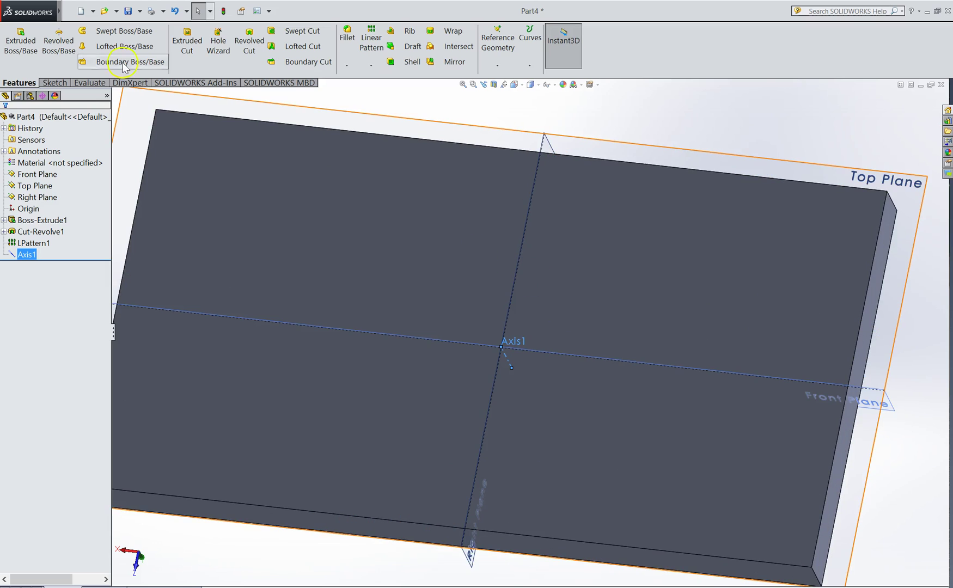
Start a sketch on the plate's underside and draw a circle about 7.5 in diameter, offset from the central axis
{"action": "left_click", "coordinate": [55, 83]}
{"action": "left_click", "coordinate": [15, 37]}
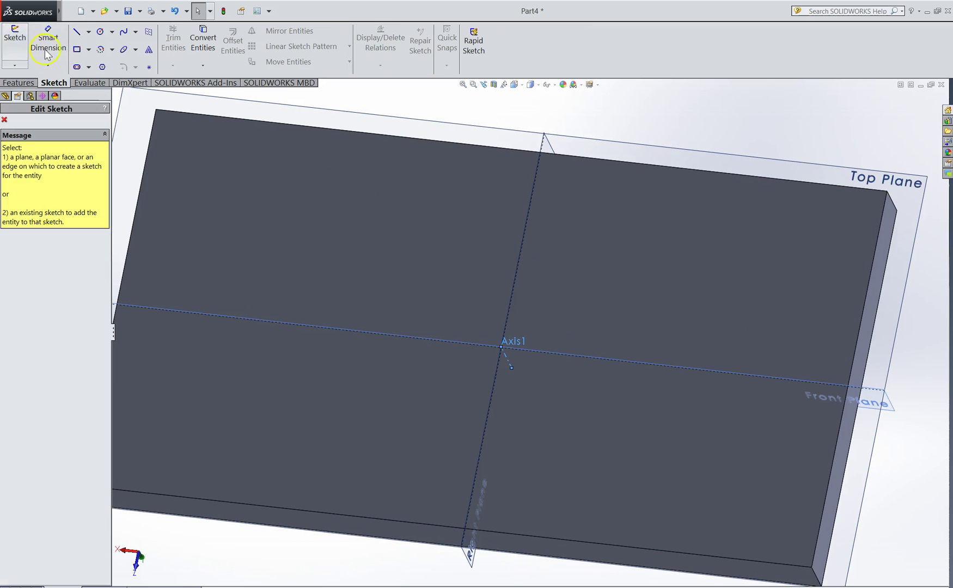
{"action": "left_click", "coordinate": [389, 239]}
{"action": "left_click", "coordinate": [103, 33]}
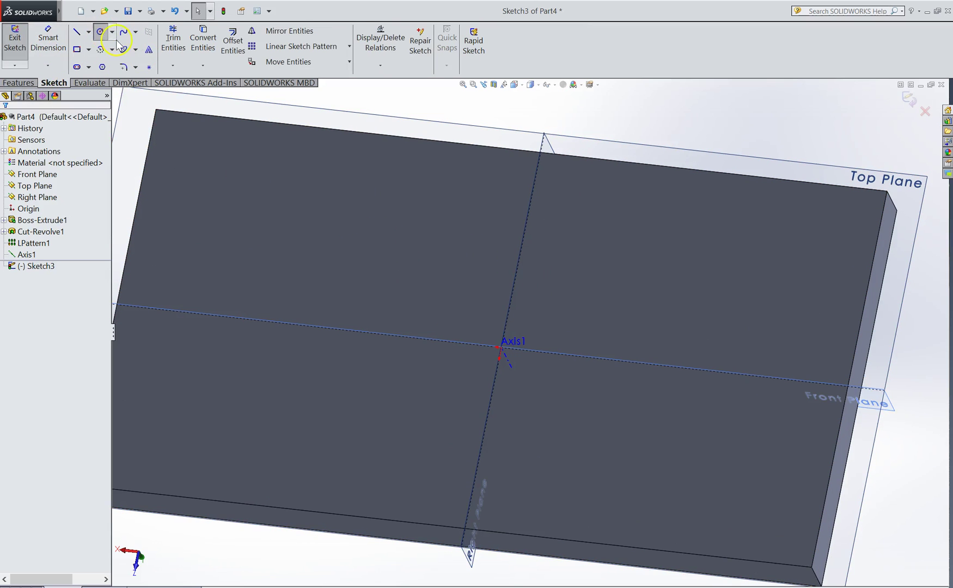
{"action": "left_click", "coordinate": [446, 299]}
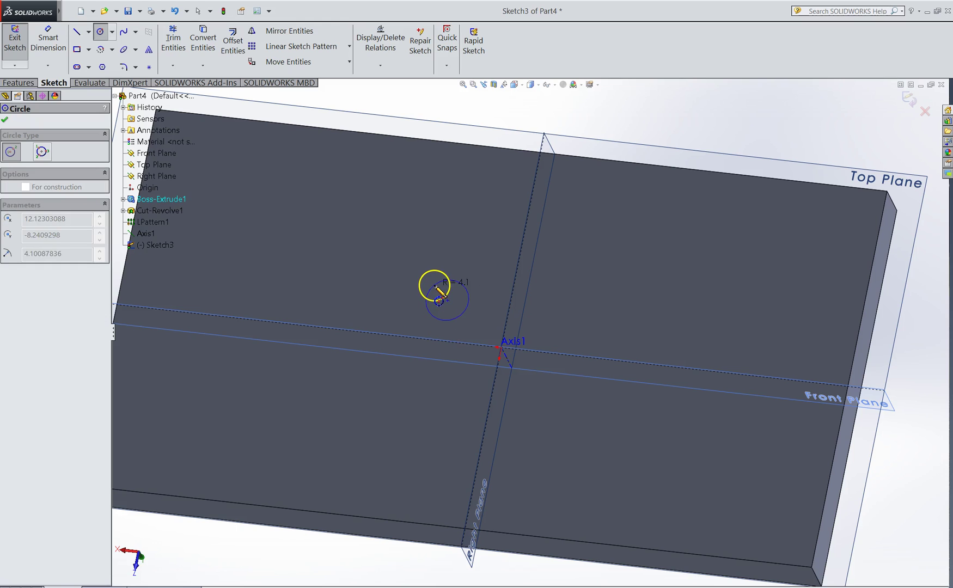
{"action": "left_click", "coordinate": [435, 285]}
Draw a vertical line across the circle's diameter between its two opposite quadrant points
{"action": "left_click", "coordinate": [78, 32]}
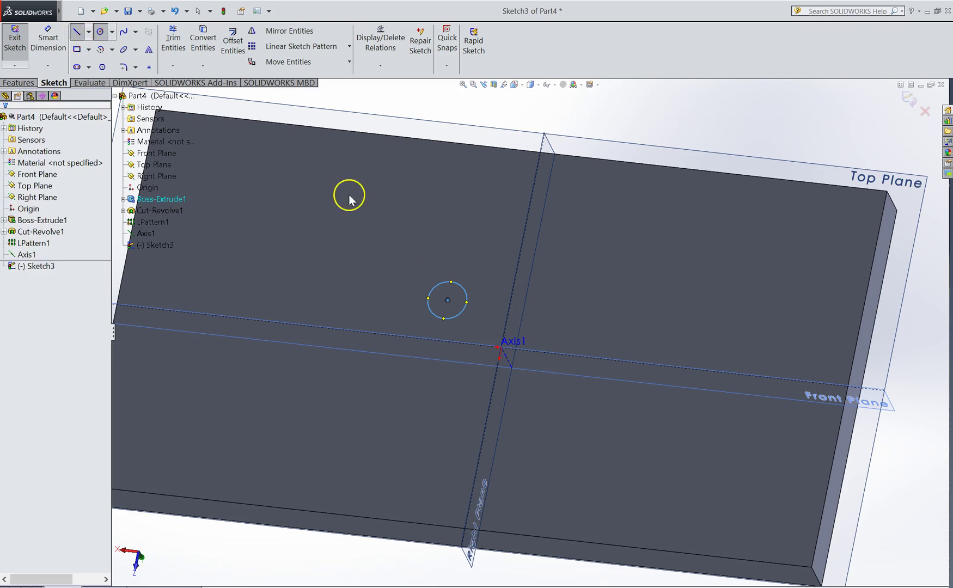
{"action": "left_click", "coordinate": [450, 282]}
{"action": "left_click", "coordinate": [444, 318]}
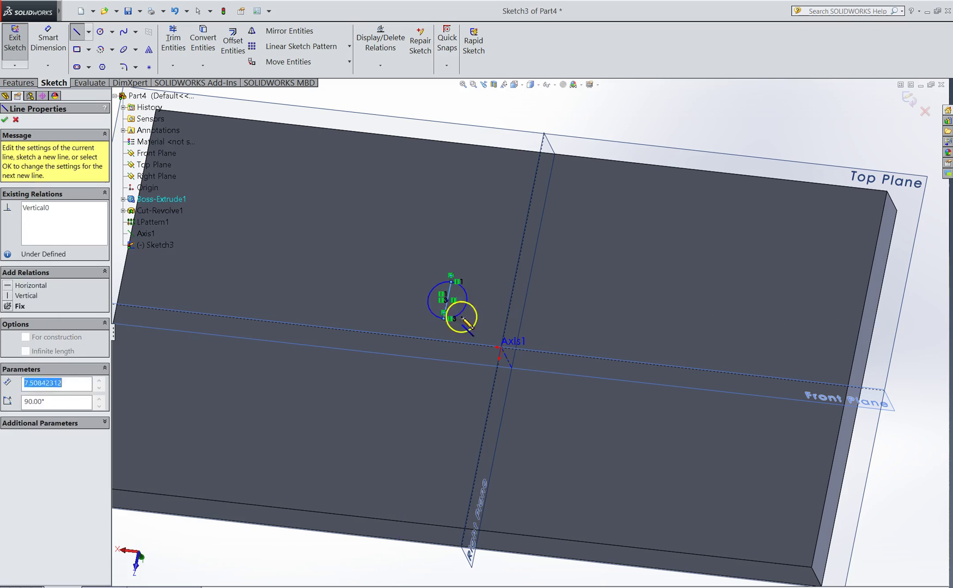
{"action": "right_click", "coordinate": [472, 314]}
{"action": "left_click", "coordinate": [491, 320]}
Power trim the half of the circle nearest the central axis and exit the sketch
{"action": "left_click", "coordinate": [173, 40]}
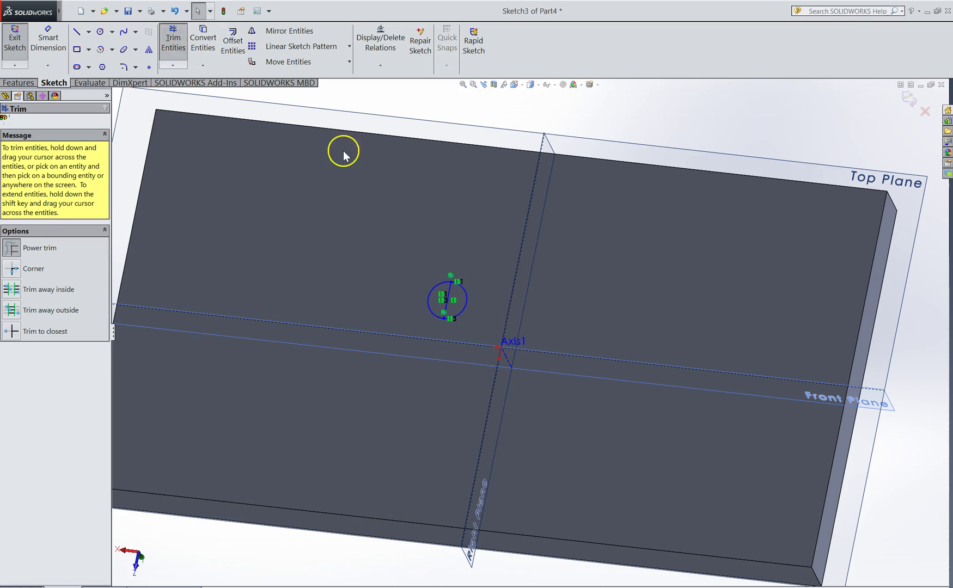
{"action": "left_click_drag", "start_coordinate": [470, 291], "coordinate": [459, 298]}
{"action": "left_click", "coordinate": [918, 103]}
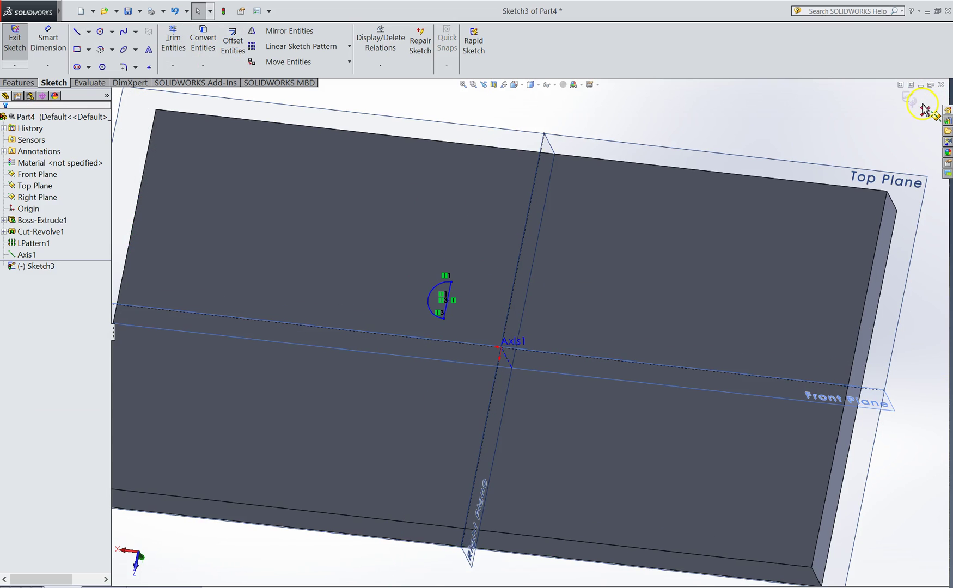
{"action": "left_click", "coordinate": [903, 98]}
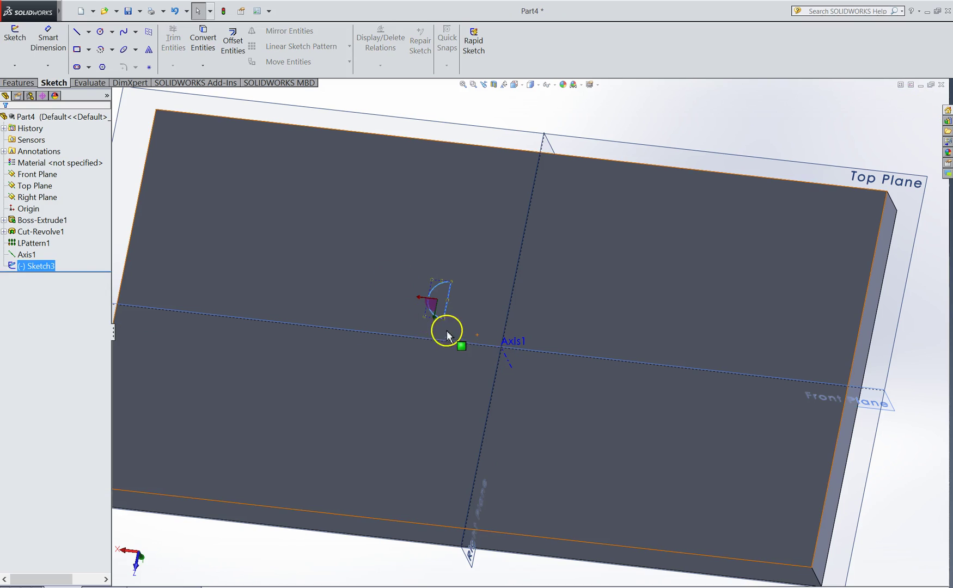
Cut a second hemispherical dimple by revolving the half-circle 360 degrees about its straight line
{"action": "left_click", "coordinate": [16, 82]}
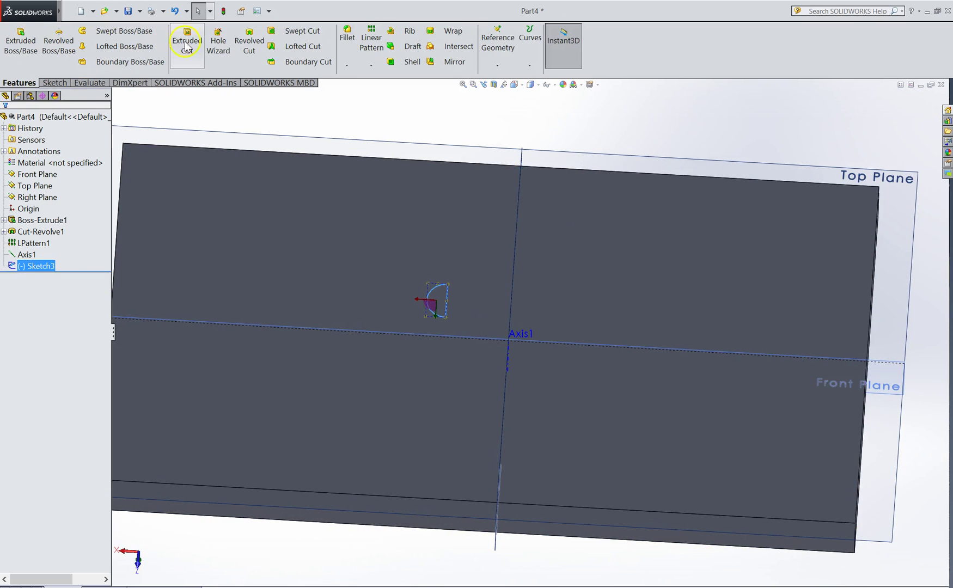
{"action": "left_click", "coordinate": [240, 39]}
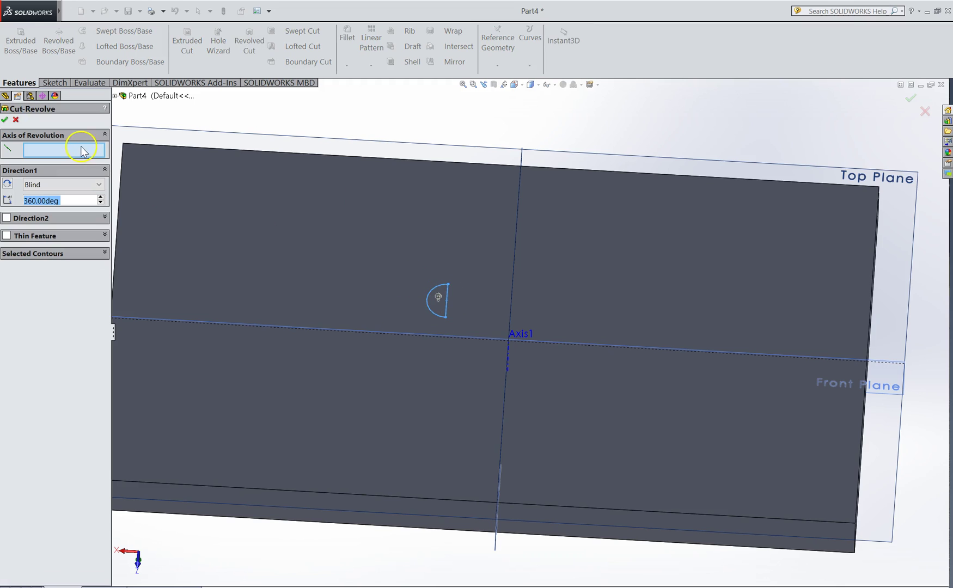
{"action": "left_click", "coordinate": [81, 151]}
{"action": "left_click", "coordinate": [447, 296]}
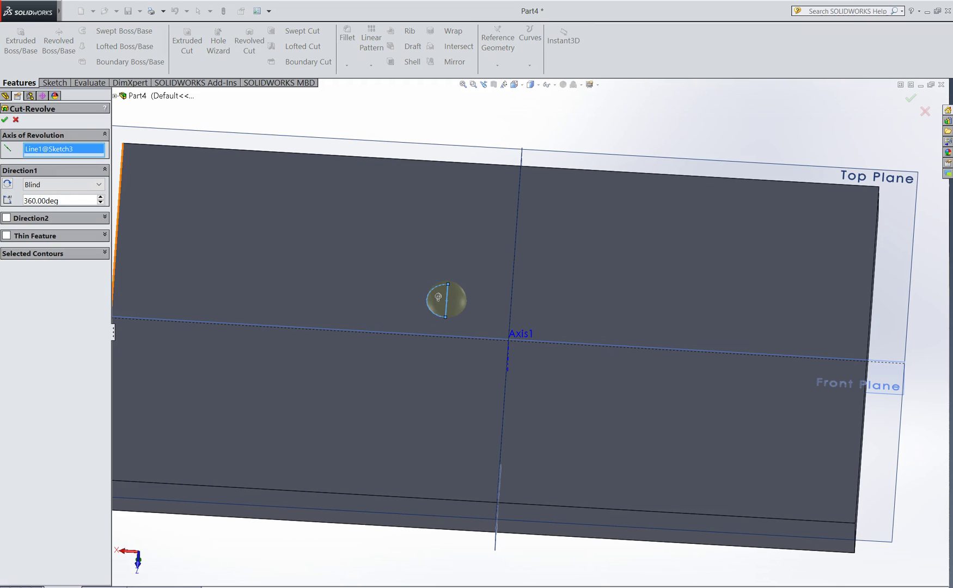
{"action": "right_click", "coordinate": [557, 210]}
Set up a circular pattern of the underside dimple cut (Cut-Revolve2) with Axis1 as the pattern axis
{"action": "middle_click_drag", "start_coordinate": [612, 238], "coordinate": [563, 340]}
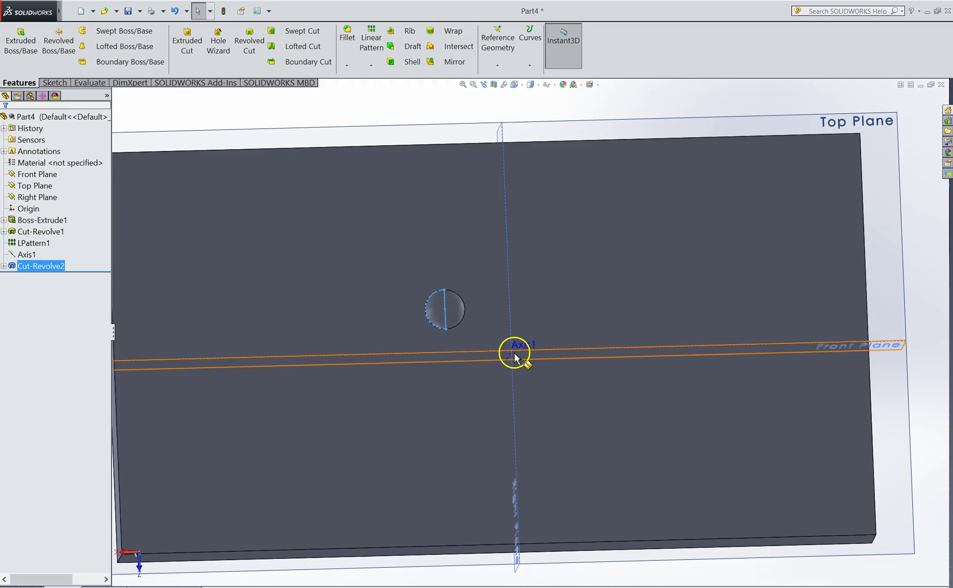
{"action": "left_click", "coordinate": [515, 104]}
{"action": "mouse_move", "coordinate": [516, 104]}
{"action": "middle_mouse_down"}
{"action": "mouse_move", "coordinate": [485, 117]}
{"action": "mouse_move", "coordinate": [535, 113]}
{"action": "mouse_move", "coordinate": [506, 115]}
{"action": "middle_mouse_up"}
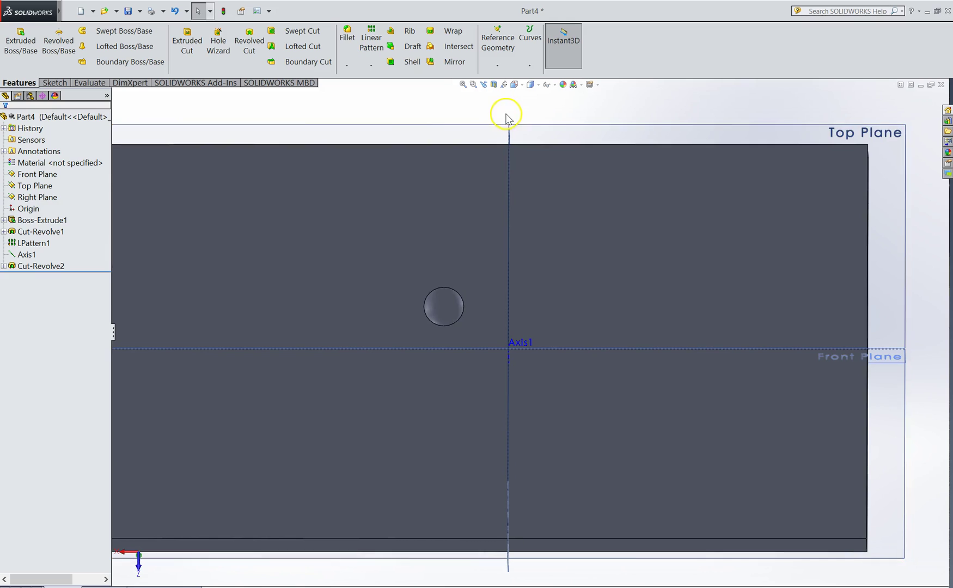
{"action": "left_click", "coordinate": [372, 65]}
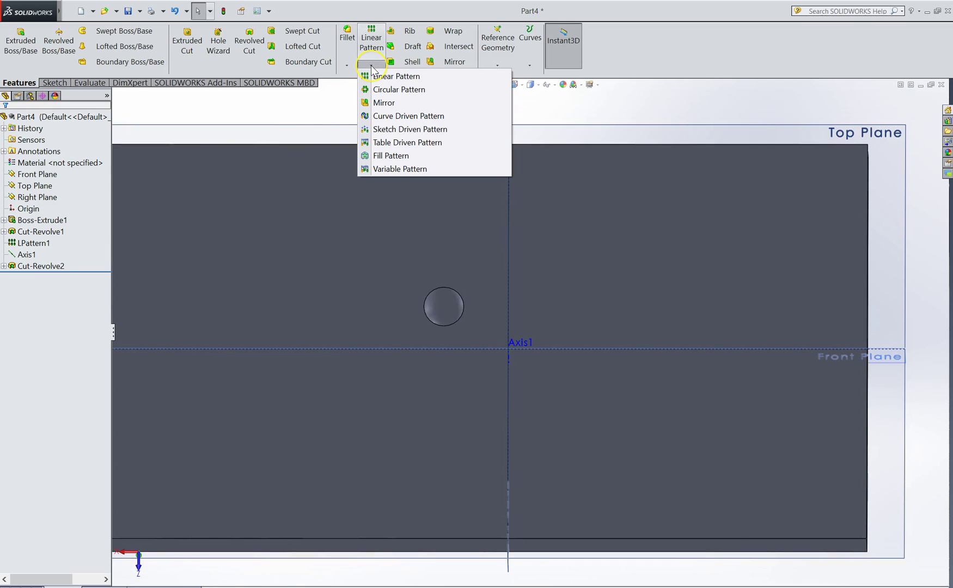
{"action": "left_click", "coordinate": [384, 92]}
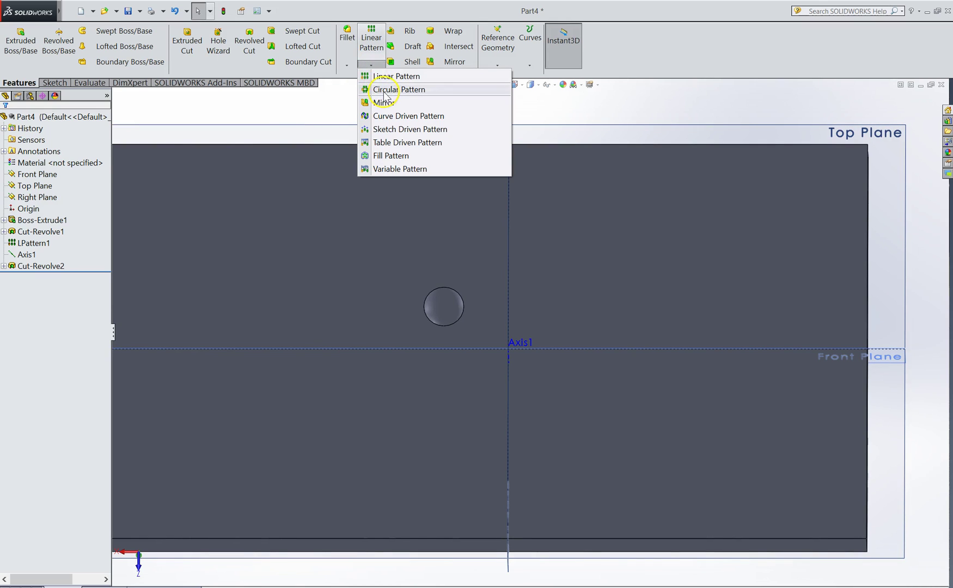
{"action": "left_click", "coordinate": [56, 128]}
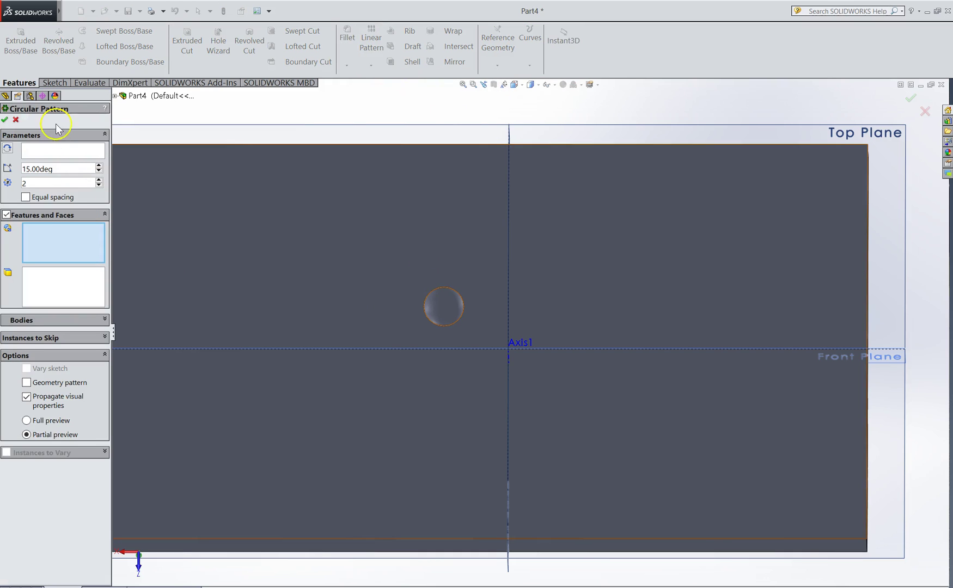
{"action": "left_click", "coordinate": [35, 151]}
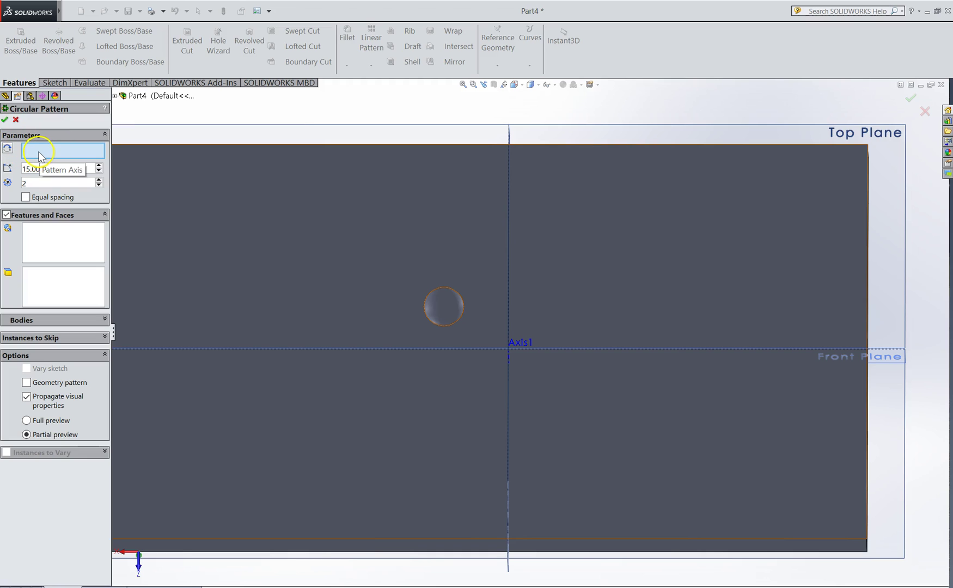
{"action": "middle_click_drag", "start_coordinate": [527, 394], "coordinate": [555, 362]}
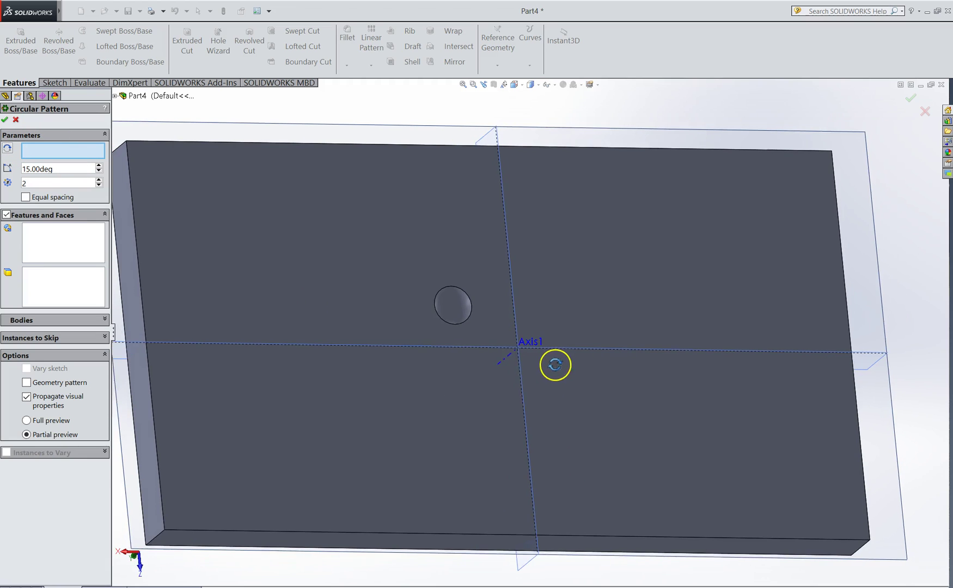
{"action": "left_click", "coordinate": [505, 359]}
{"action": "left_click", "coordinate": [52, 240]}
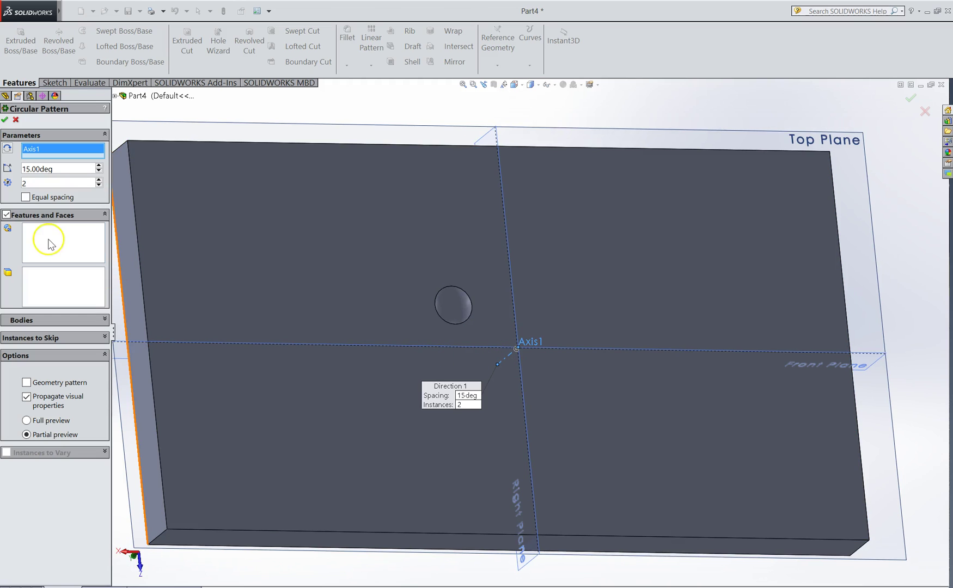
{"action": "left_click", "coordinate": [115, 97]}
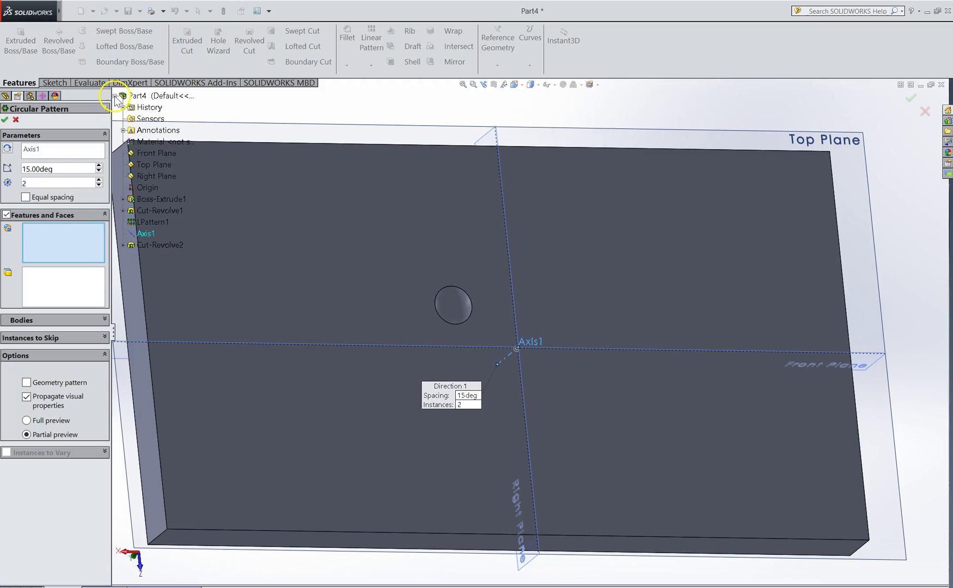
{"action": "left_click", "coordinate": [151, 246]}
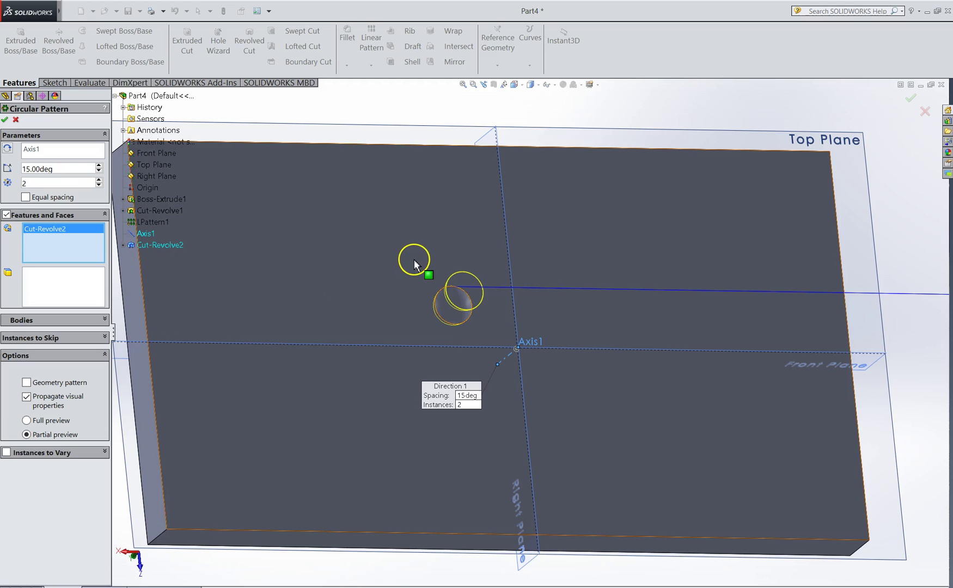
Set the circular pattern's angular spacing to 22 degrees and its number of instances to 9
{"action": "middle_click_drag", "start_coordinate": [417, 213], "coordinate": [389, 229]}
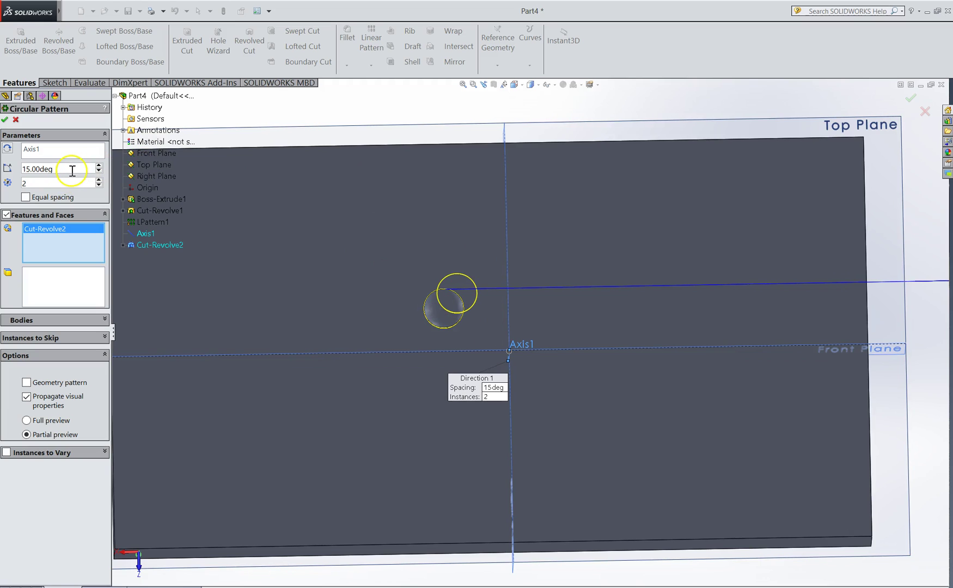
{"action": "left_click", "coordinate": [99, 165]}
{"action": "left_click", "coordinate": [100, 165]}
{"action": "left_click", "coordinate": [100, 165]}
{"action": "left_click", "coordinate": [100, 166]}
{"action": "left_click", "coordinate": [100, 165]}
{"action": "left_click", "coordinate": [100, 165]}
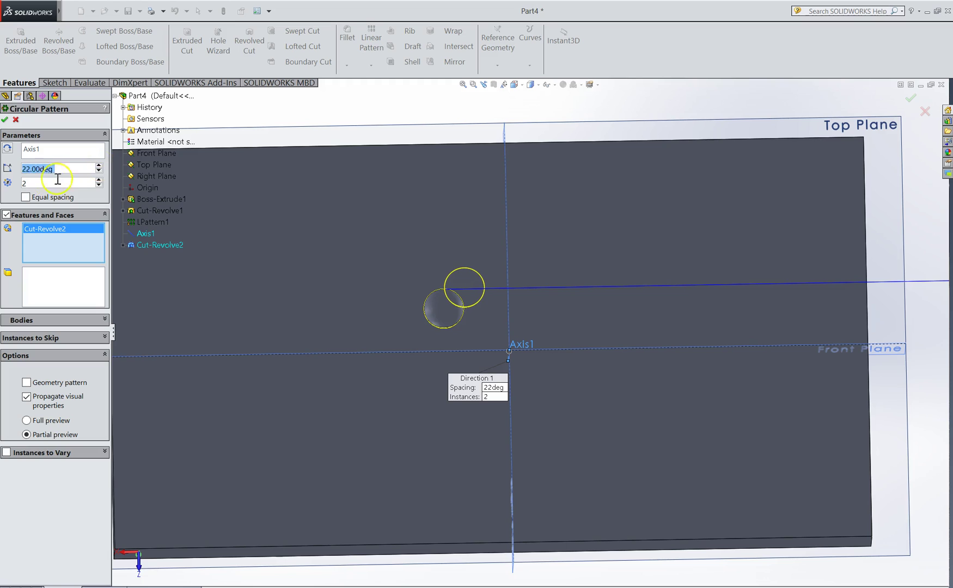
{"action": "left_click", "coordinate": [99, 181]}
{"action": "left_click", "coordinate": [100, 180]}
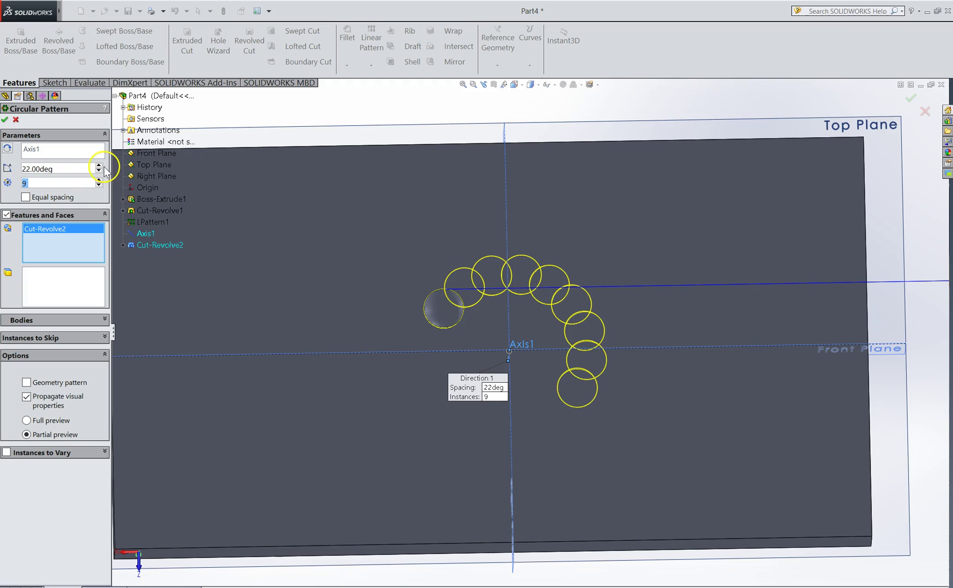
Try angular spacings of 35, 36 and 34 degrees with 10 instances in the circular pattern
{"action": "left_click_drag", "start_coordinate": [99, 166], "coordinate": [100, 166]}
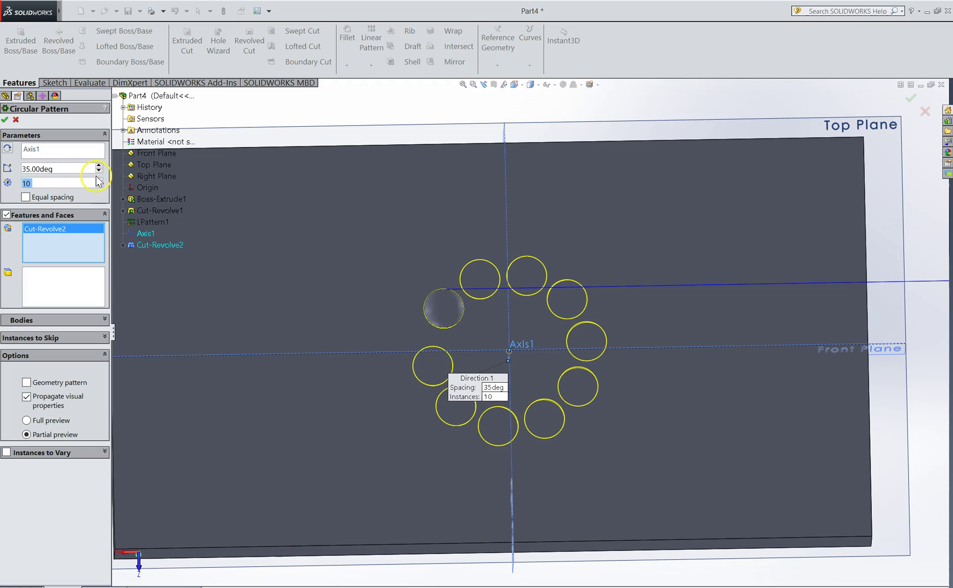
{"action": "left_click", "coordinate": [99, 166]}
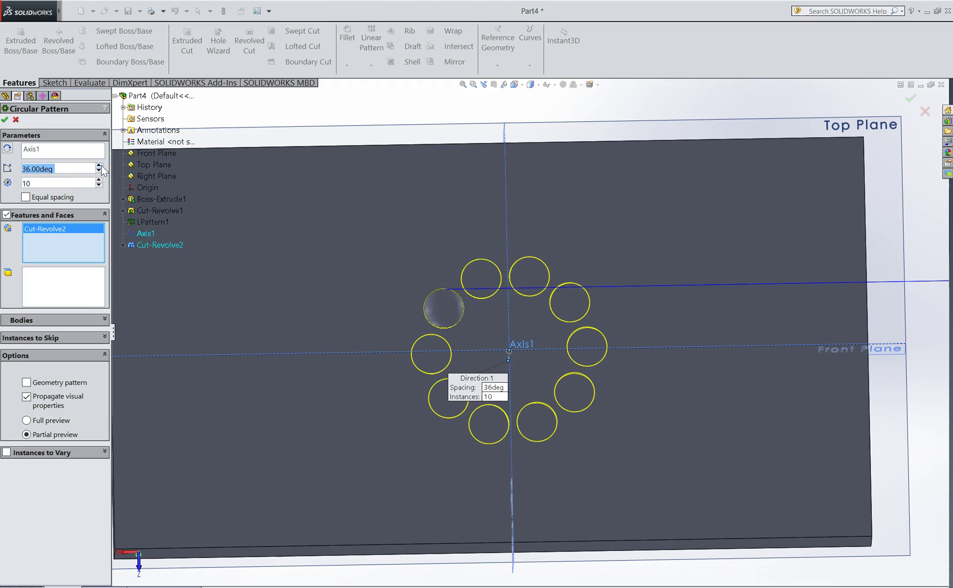
{"action": "left_click", "coordinate": [99, 172]}
{"action": "left_click", "coordinate": [98, 172]}
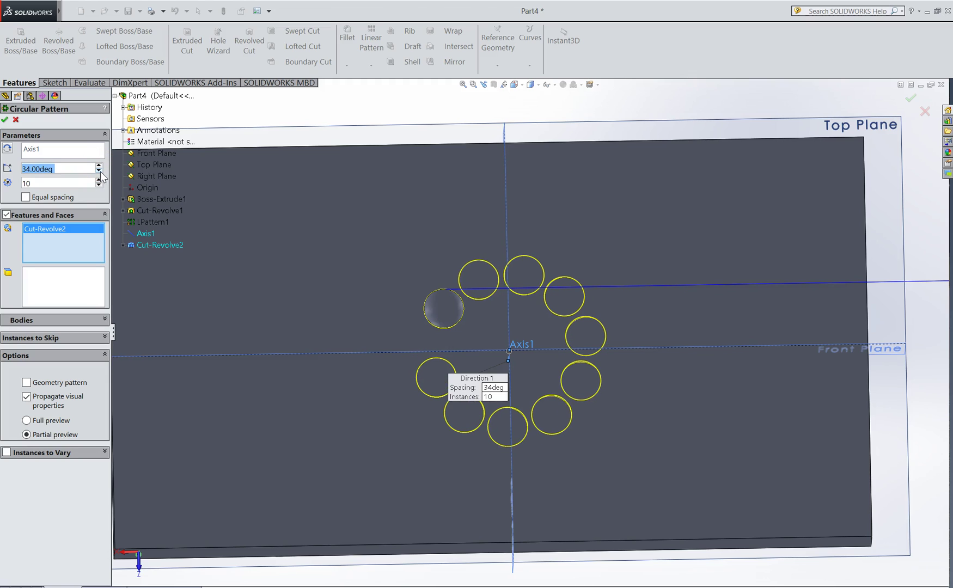
Space the circular pattern equally over 360 degrees with 9 instances and accept it
{"action": "left_click", "coordinate": [25, 197]}
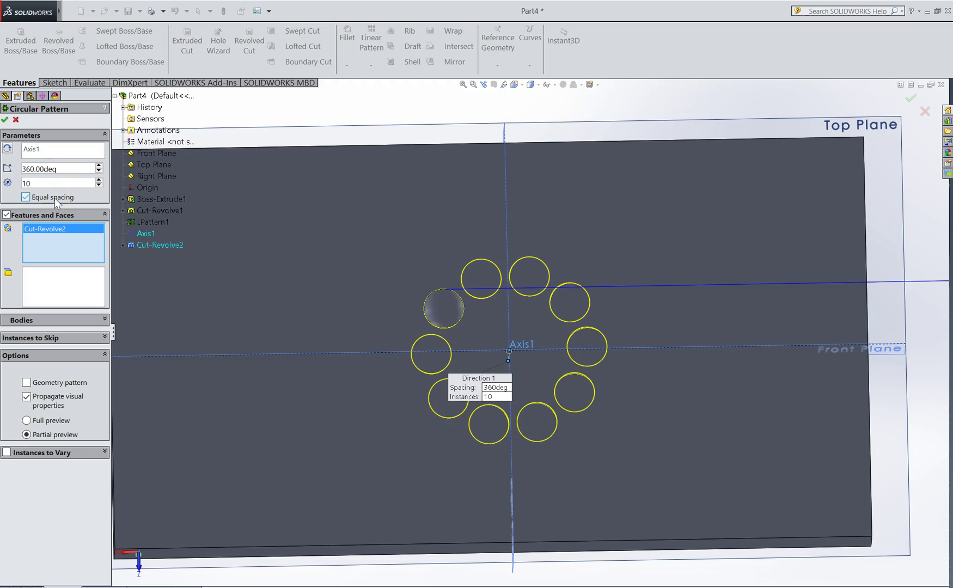
{"action": "left_click_drag", "start_coordinate": [45, 183], "coordinate": [8, 184]}
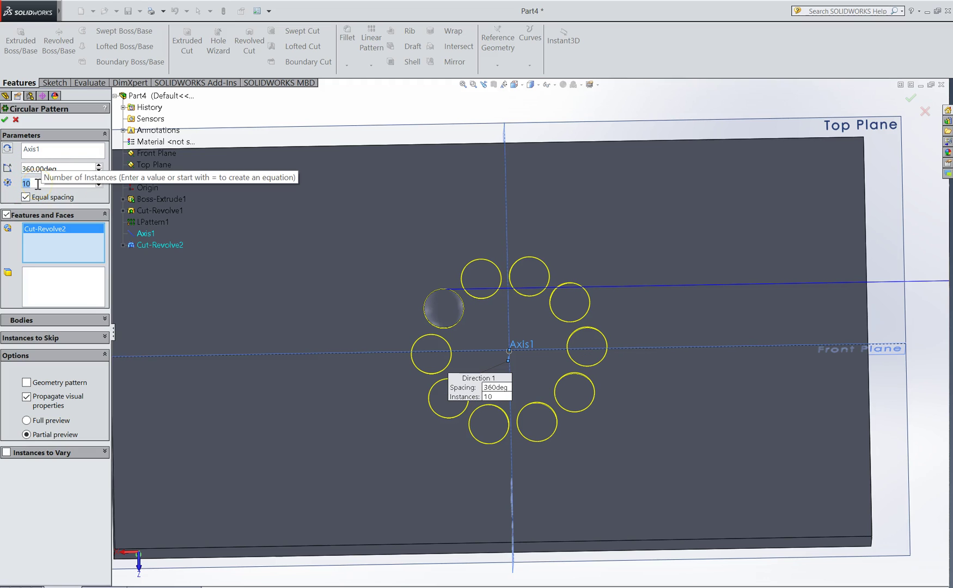
{"action": "key", "text": "Return"}
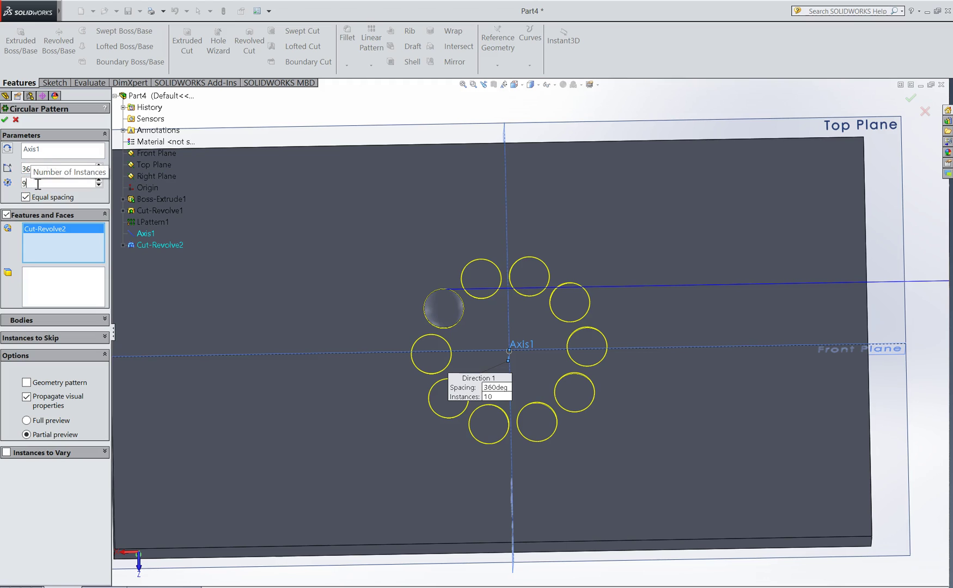
{"action": "left_click", "coordinate": [5, 120]}
Start a new sketch on the plate's underside face
{"action": "middle_click_drag", "start_coordinate": [552, 327], "coordinate": [553, 260]}
{"action": "scroll", "coordinate": [555, 343], "scroll_direction": "up", "scroll_amount": 4}
{"action": "scroll", "coordinate": [555, 347], "scroll_direction": "down", "scroll_amount": 2}
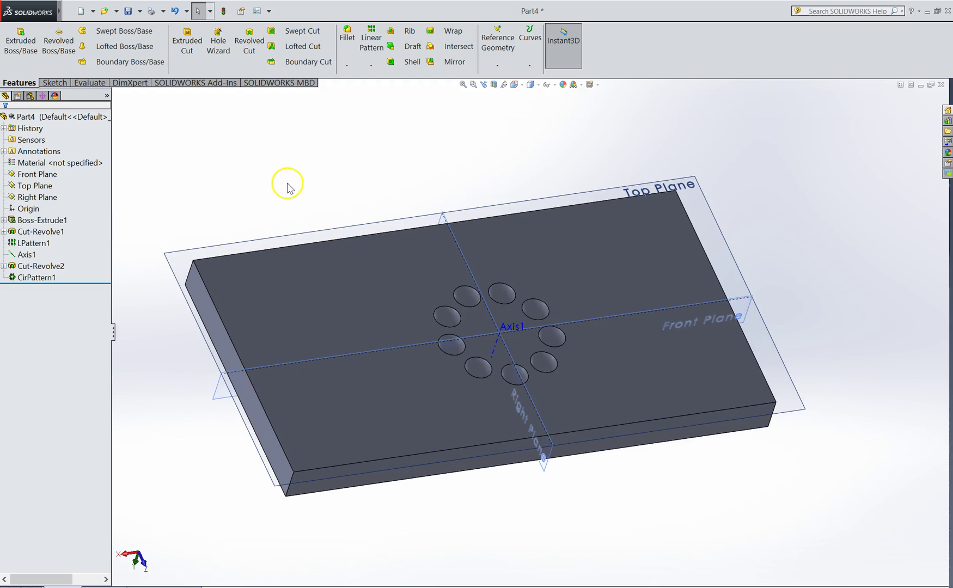
{"action": "middle_click_drag", "start_coordinate": [281, 181], "coordinate": [292, 208]}
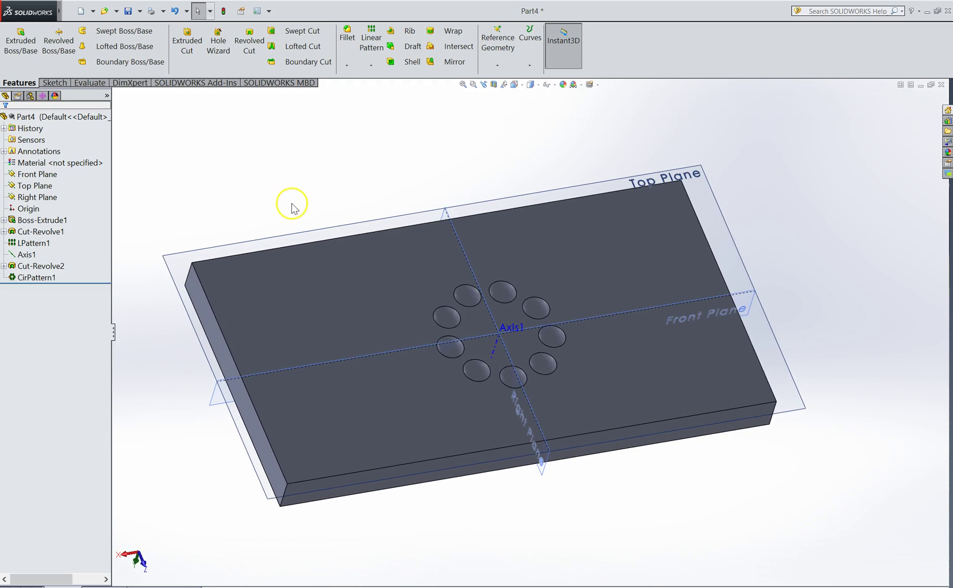
{"action": "left_click", "coordinate": [54, 83]}
{"action": "left_click", "coordinate": [14, 35]}
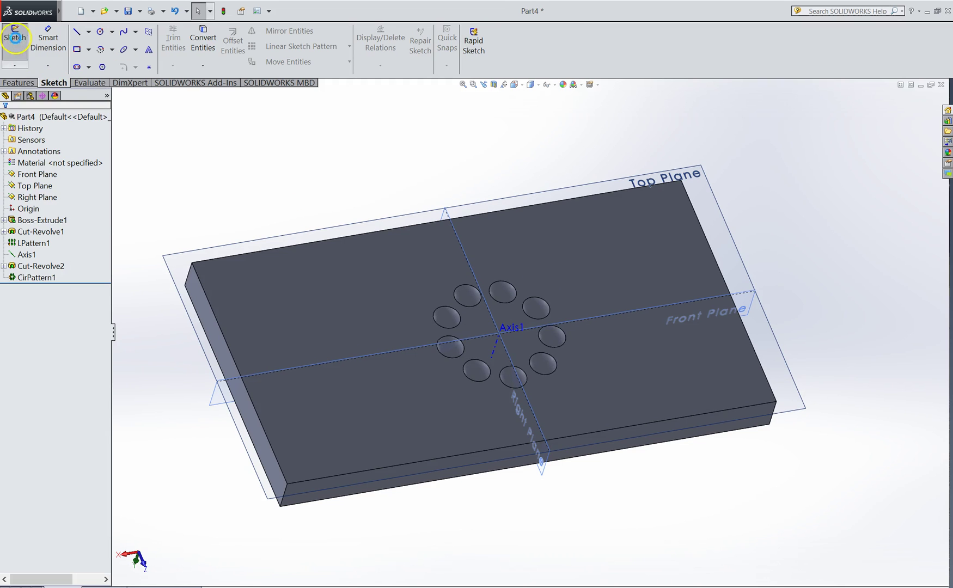
{"action": "left_click", "coordinate": [318, 284]}
Sketch an open six-point spline arching around the ring of dimples and exit the sketch
{"action": "left_click", "coordinate": [124, 31]}
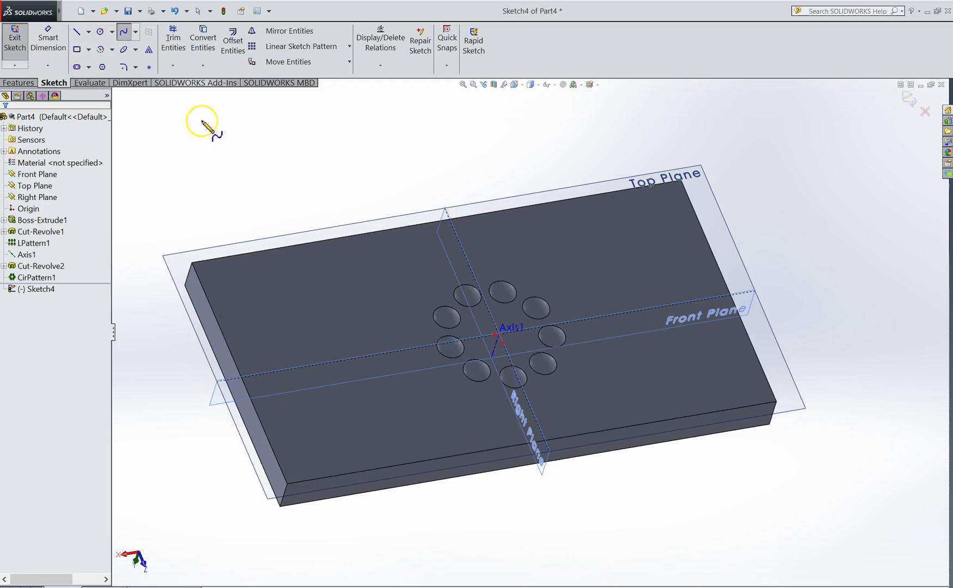
{"action": "left_click", "coordinate": [321, 340]}
{"action": "left_click", "coordinate": [327, 309]}
{"action": "left_click", "coordinate": [428, 260]}
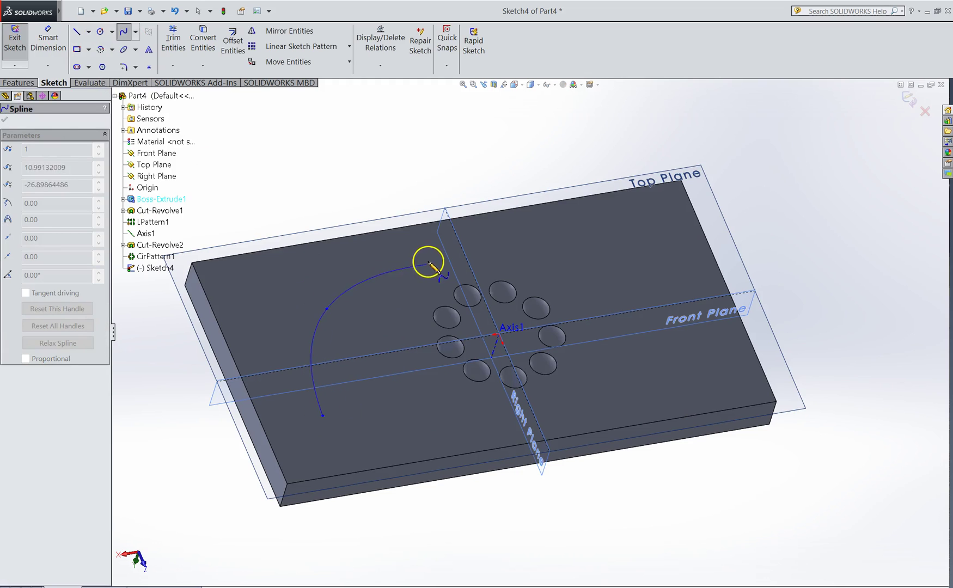
{"action": "left_click", "coordinate": [533, 231]}
{"action": "left_click", "coordinate": [629, 276]}
{"action": "left_click", "coordinate": [679, 369]}
{"action": "right_click", "coordinate": [725, 378]}
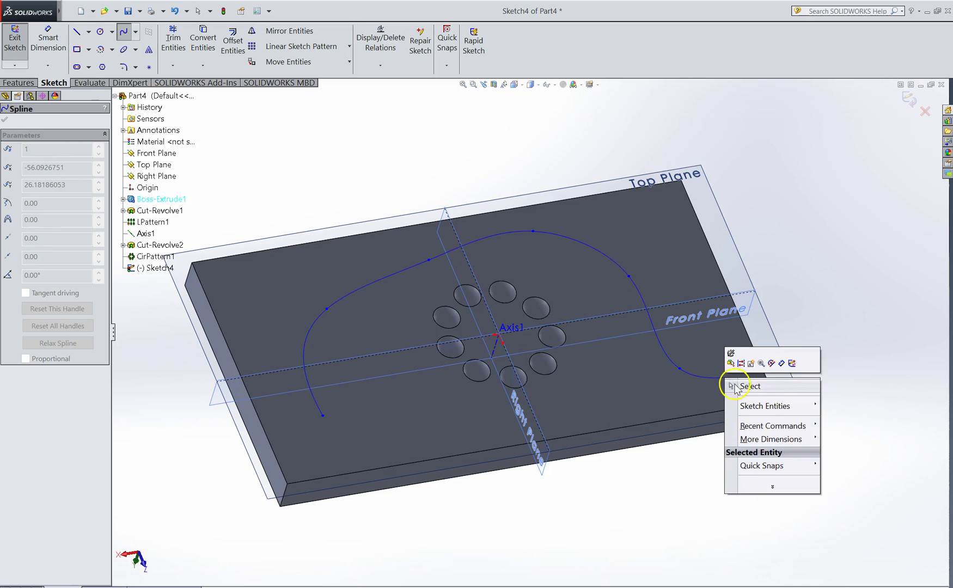
{"action": "left_click", "coordinate": [732, 386]}
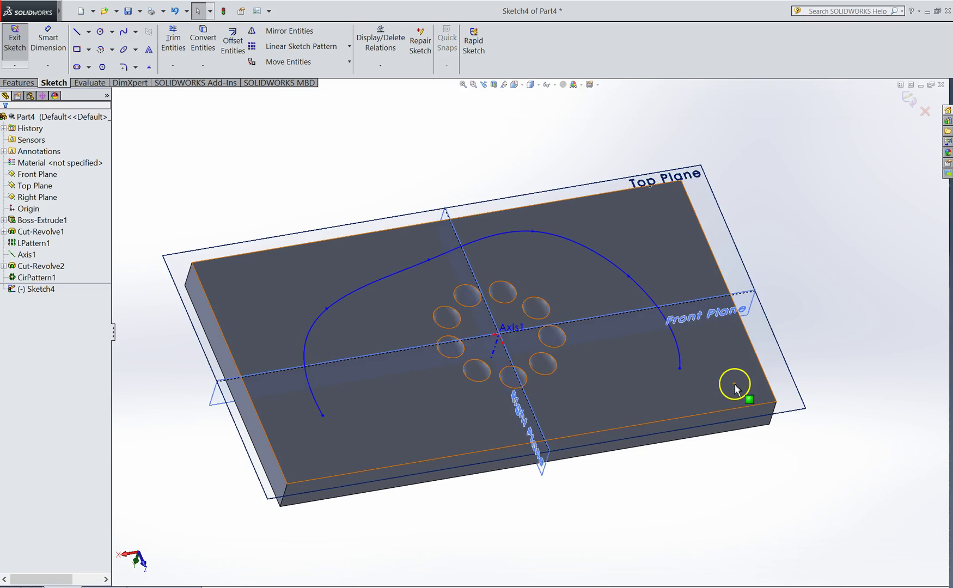
{"action": "left_click", "coordinate": [909, 101]}
In a new sketch on the underside face, draw a circle of about 4.5 mm radius centred on the spline's start point
{"action": "left_click", "coordinate": [383, 164]}
{"action": "mouse_move", "coordinate": [384, 163]}
{"action": "middle_mouse_down"}
{"action": "mouse_move", "coordinate": [362, 195]}
{"action": "mouse_move", "coordinate": [391, 181]}
{"action": "mouse_move", "coordinate": [377, 180]}
{"action": "middle_mouse_up"}
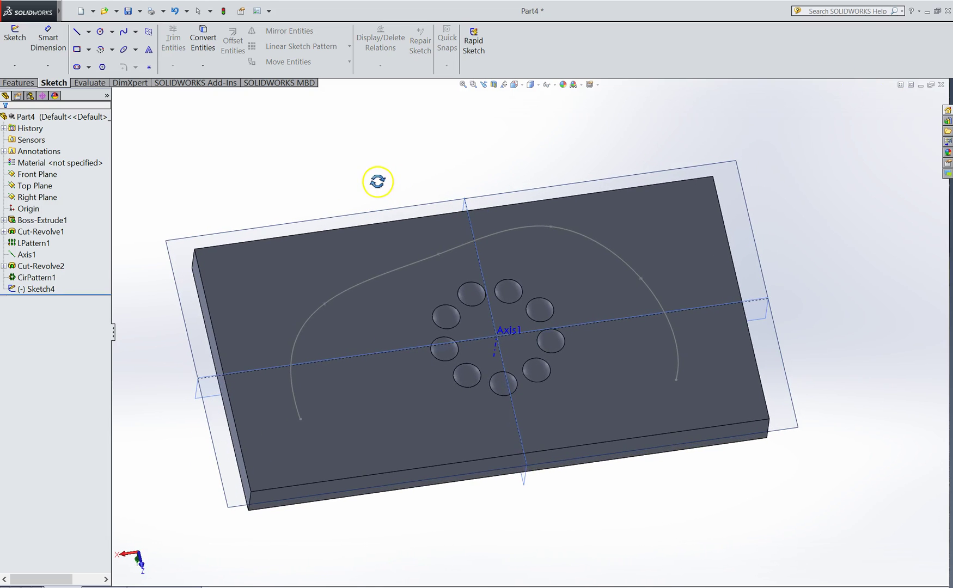
{"action": "left_click", "coordinate": [17, 41]}
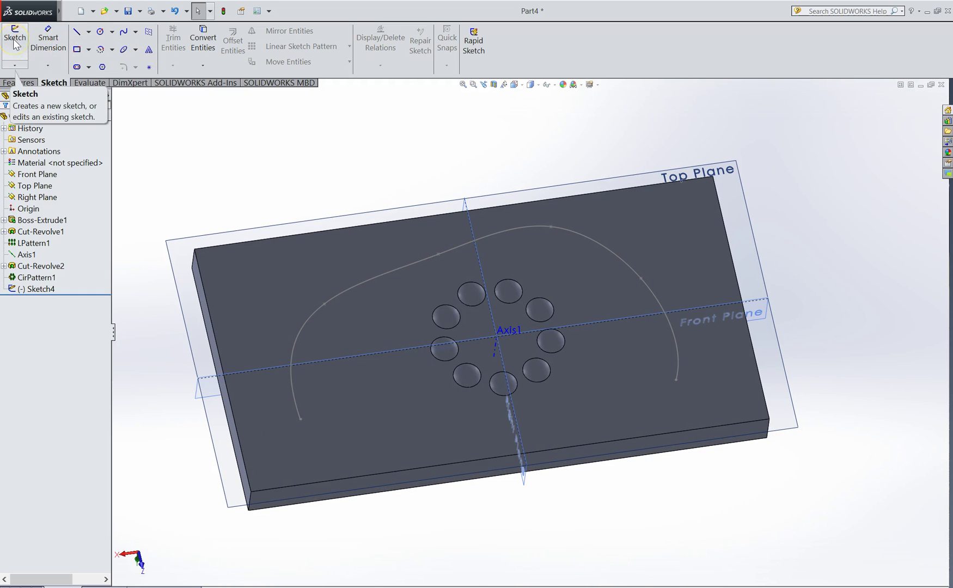
{"action": "left_click", "coordinate": [16, 42]}
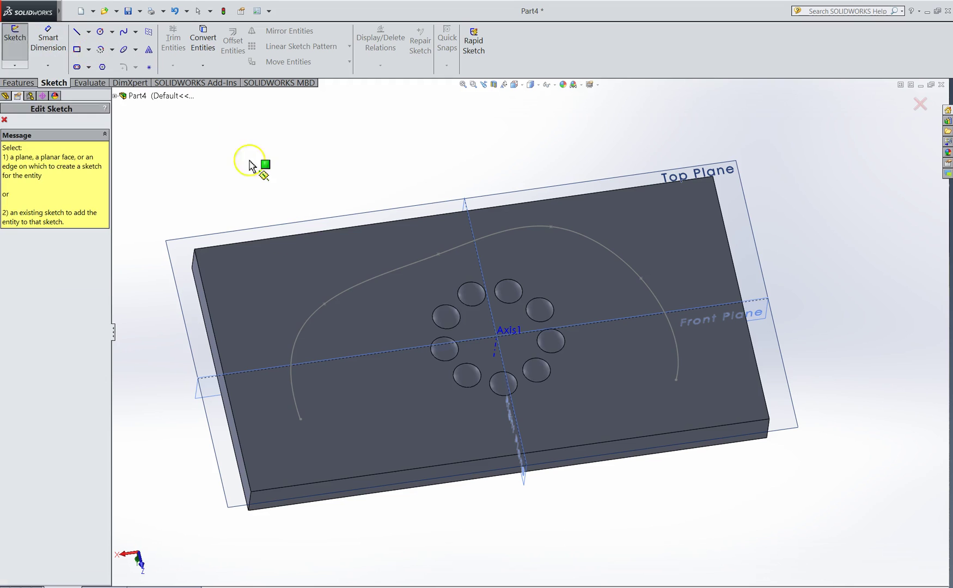
{"action": "left_click", "coordinate": [282, 284]}
{"action": "left_click", "coordinate": [101, 31]}
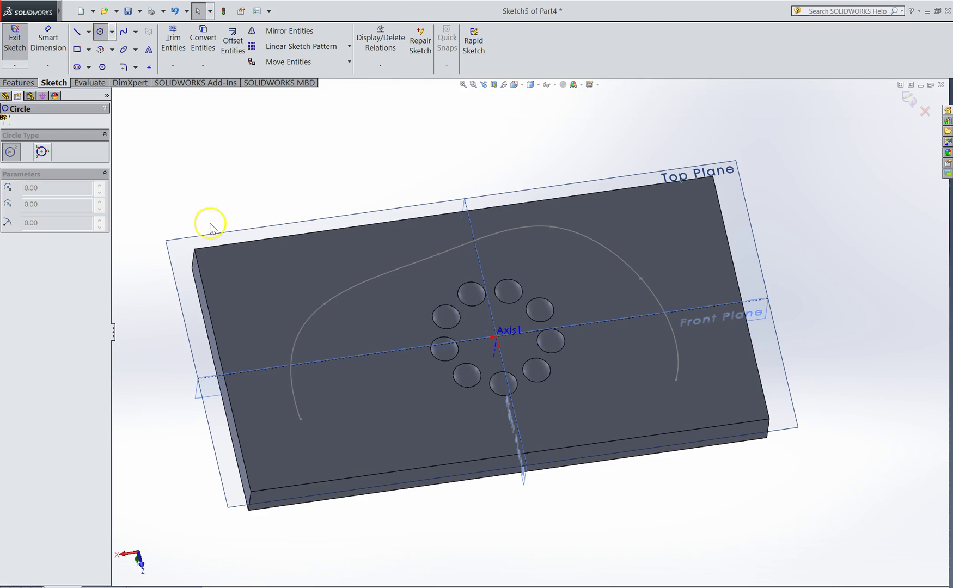
{"action": "left_click_drag", "start_coordinate": [301, 421], "coordinate": [317, 417]}
Draw a straight line along the circle's diameter, parallel to the plate's short edges
{"action": "left_click", "coordinate": [88, 32]}
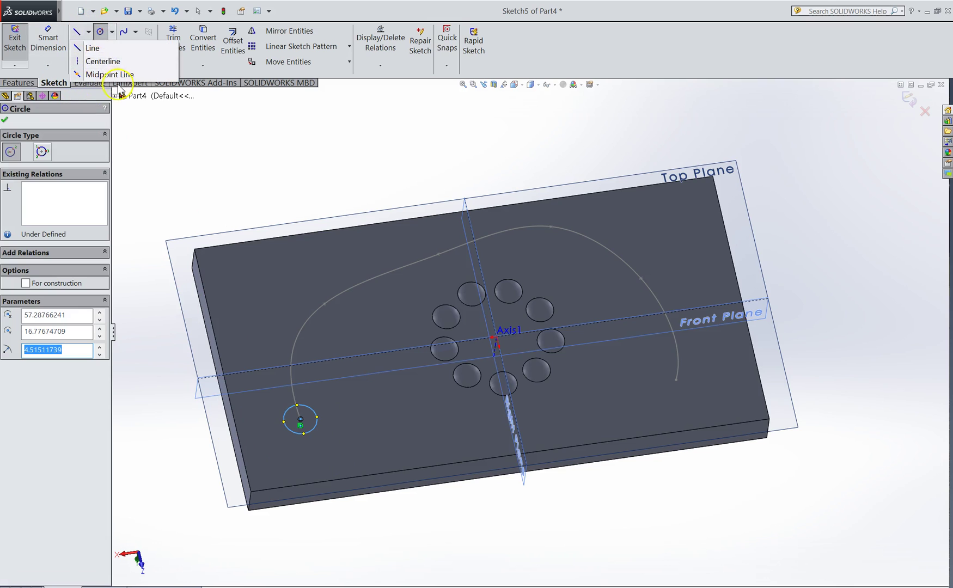
{"action": "left_click", "coordinate": [86, 46]}
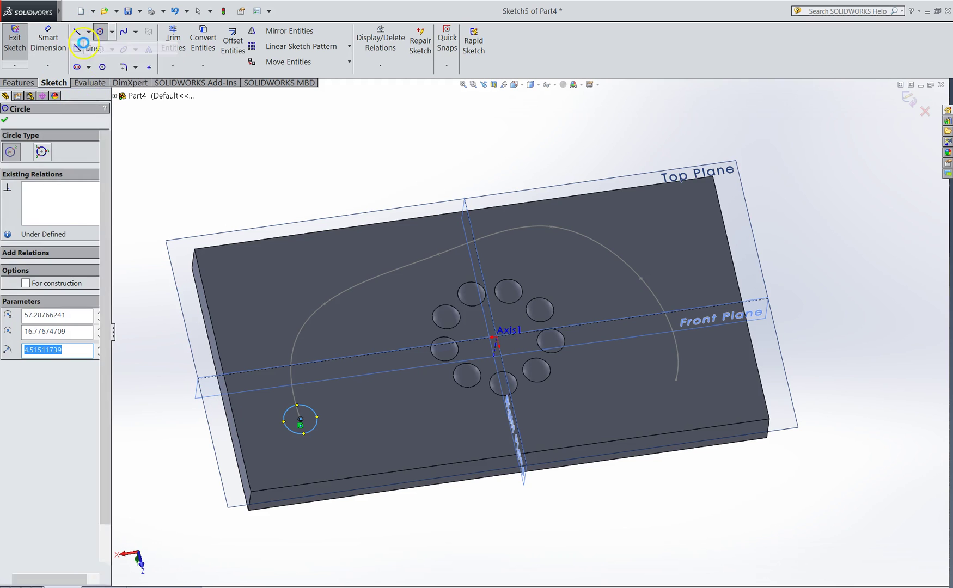
{"action": "left_click", "coordinate": [298, 404]}
{"action": "left_click", "coordinate": [303, 434]}
{"action": "right_click", "coordinate": [349, 437]}
{"action": "left_click", "coordinate": [359, 440]}
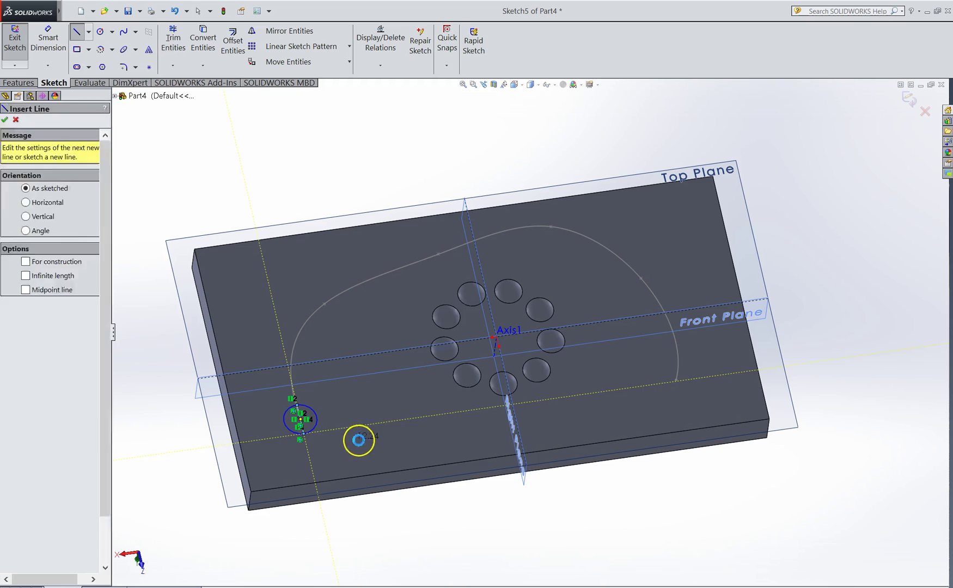
Power trim the half of the circle facing the ring of dimples and exit the sketch
{"action": "left_click", "coordinate": [173, 40]}
{"action": "scroll", "coordinate": [324, 427], "scroll_direction": "down", "scroll_amount": 5}
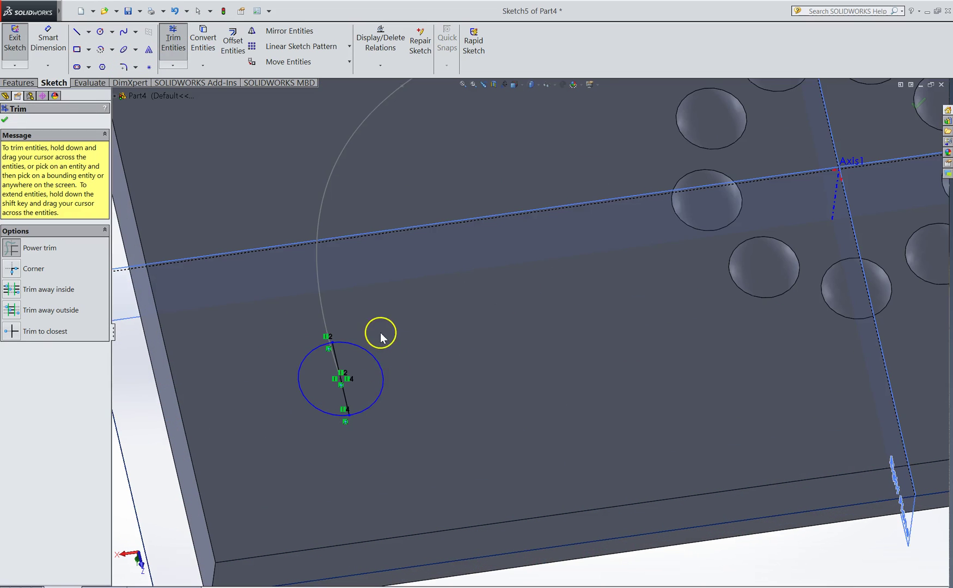
{"action": "left_click", "coordinate": [918, 103]}
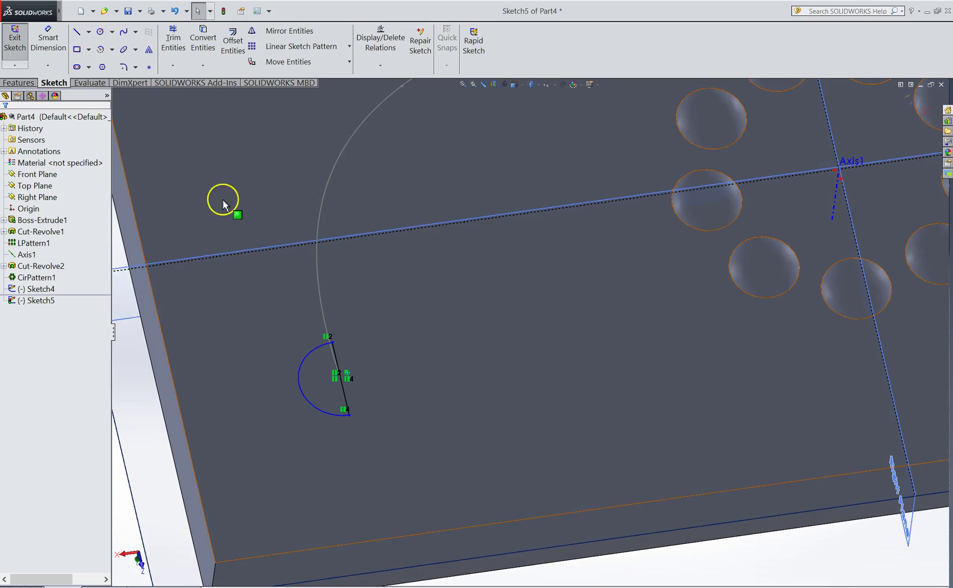
{"action": "key", "text": "f"}
{"action": "left_click", "coordinate": [18, 36]}
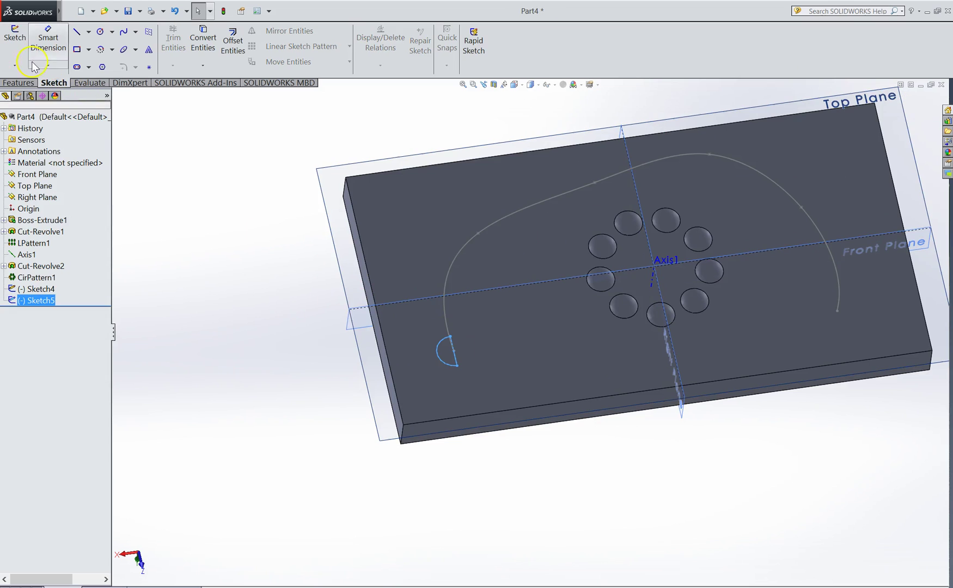
Create a revolved boss by revolving the half-circle 360 degrees about its straight line
{"action": "left_click", "coordinate": [28, 84]}
{"action": "left_click", "coordinate": [58, 41]}
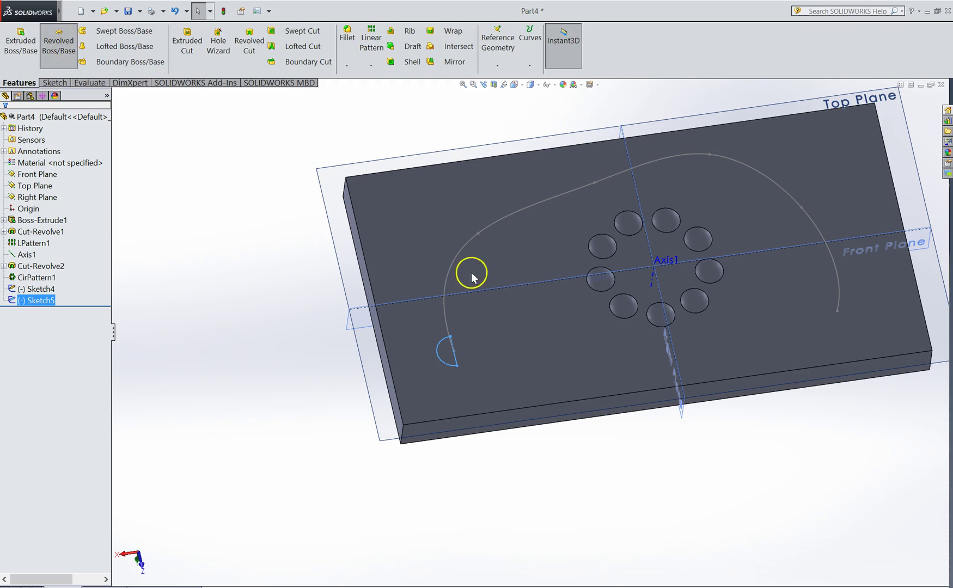
{"action": "scroll", "coordinate": [487, 384], "scroll_direction": "down", "scroll_amount": 3}
{"action": "scroll", "coordinate": [487, 384], "scroll_direction": "down", "scroll_amount": 3}
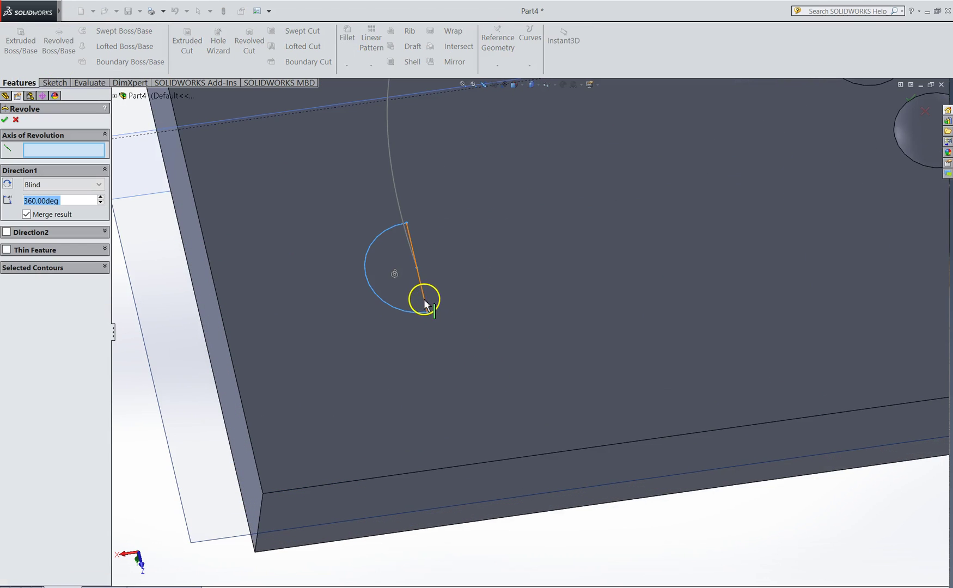
{"action": "left_click", "coordinate": [424, 303]}
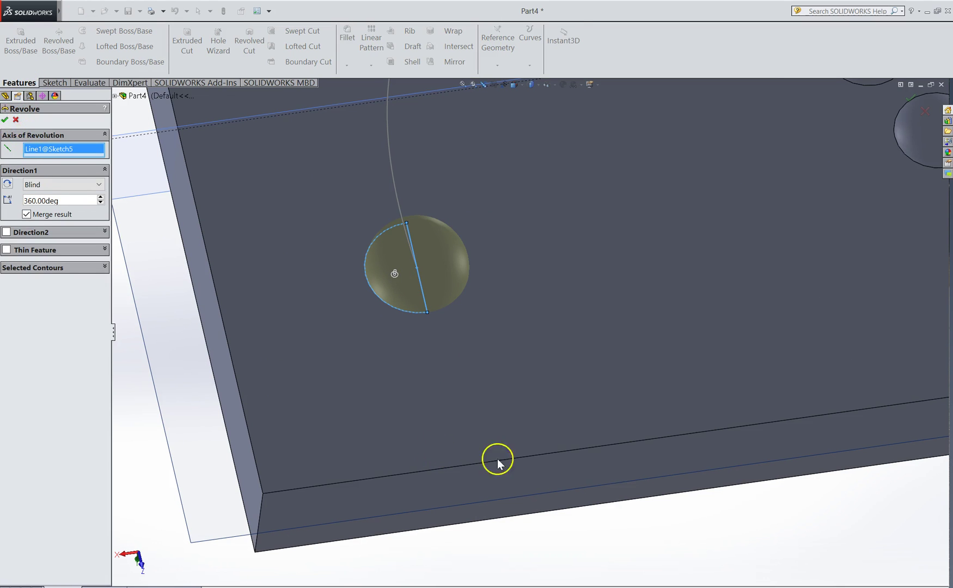
{"action": "left_click", "coordinate": [734, 536]}
{"action": "scroll", "coordinate": [535, 350], "scroll_direction": "up", "scroll_amount": 3}
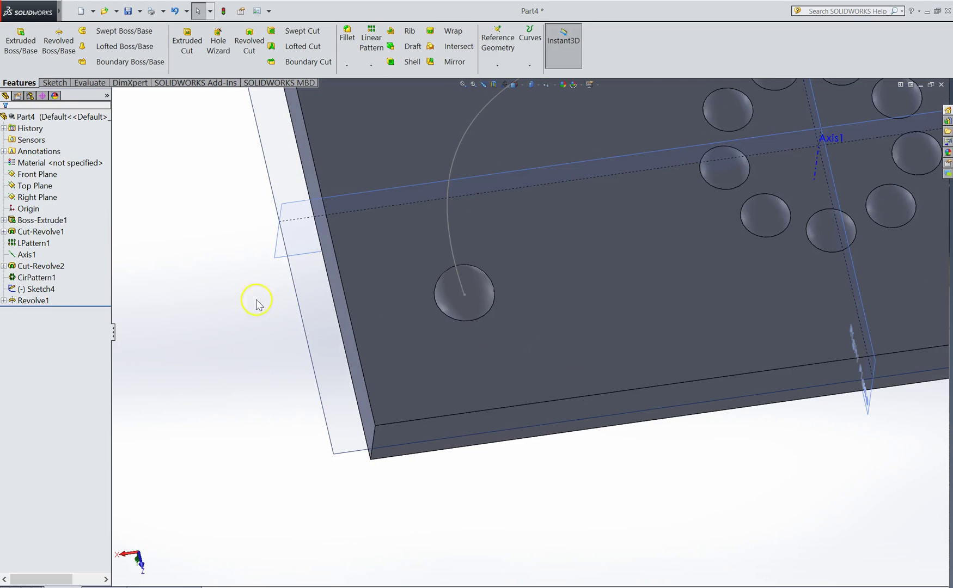
Set up a curve driven pattern of the revolved boss (Revolve1) with the sketched spline as Direction 1
{"action": "middle_click_drag", "start_coordinate": [451, 320], "coordinate": [459, 280]}
{"action": "scroll", "coordinate": [462, 286], "scroll_direction": "up", "scroll_amount": 5}
{"action": "scroll", "coordinate": [667, 281], "scroll_direction": "down", "scroll_amount": 3}
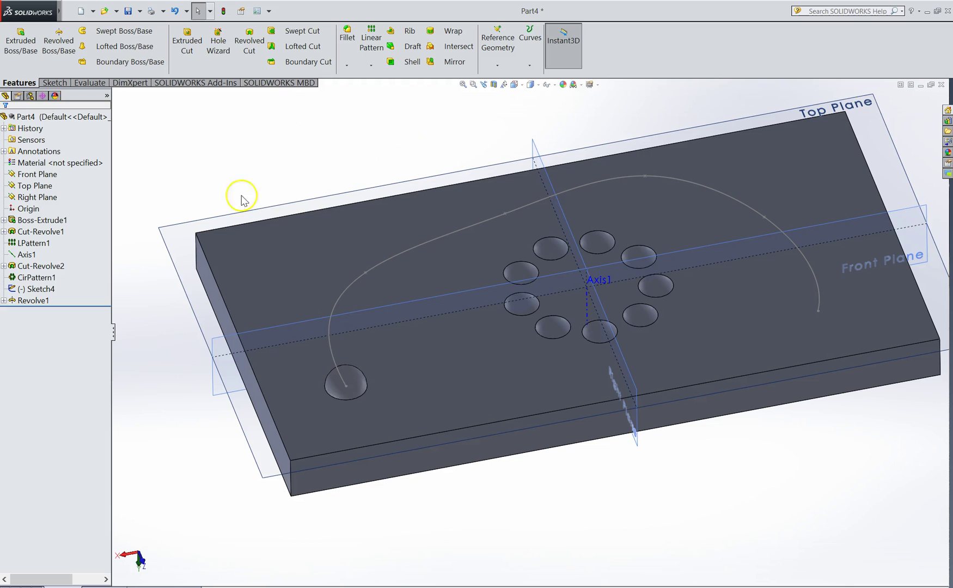
{"action": "left_click", "coordinate": [370, 64]}
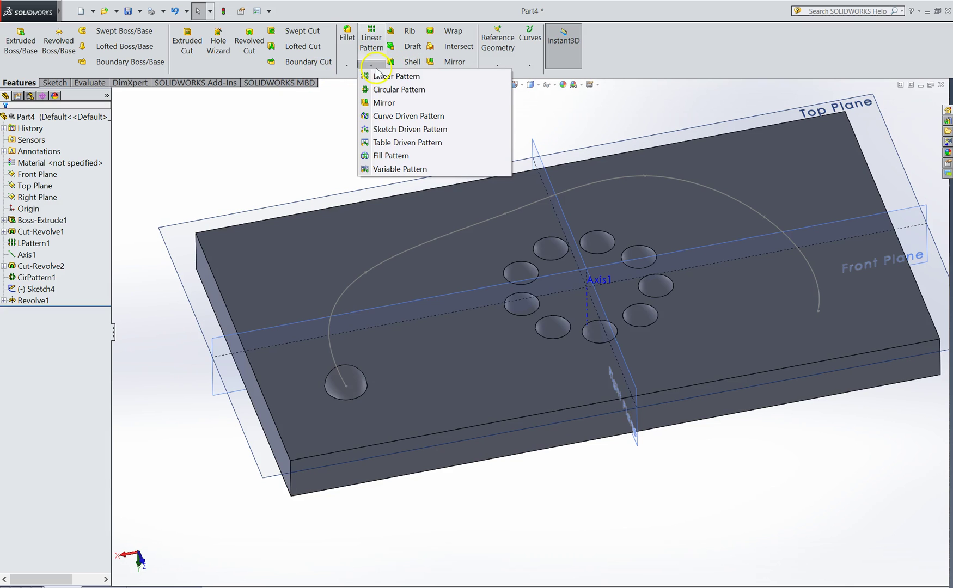
{"action": "left_click", "coordinate": [430, 117]}
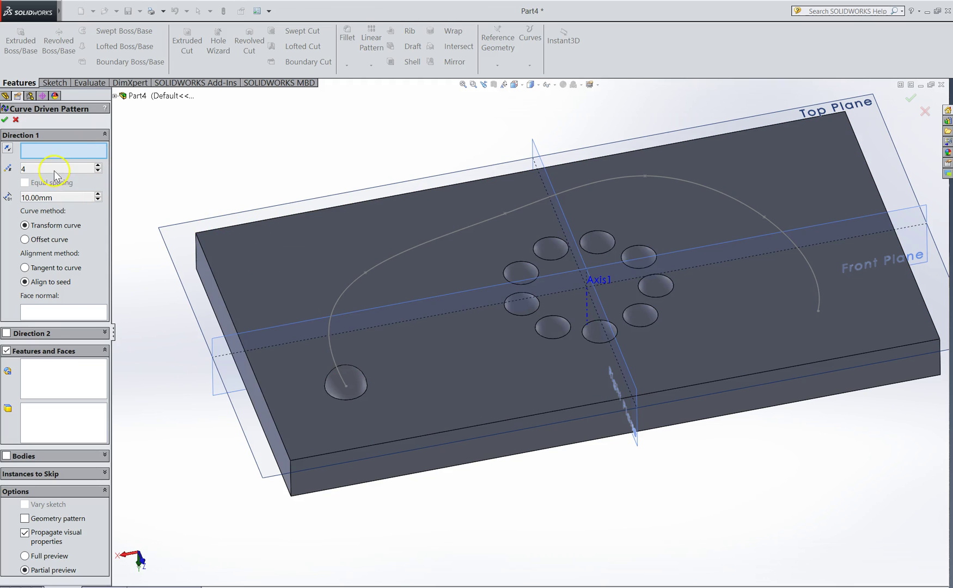
{"action": "left_click", "coordinate": [356, 278]}
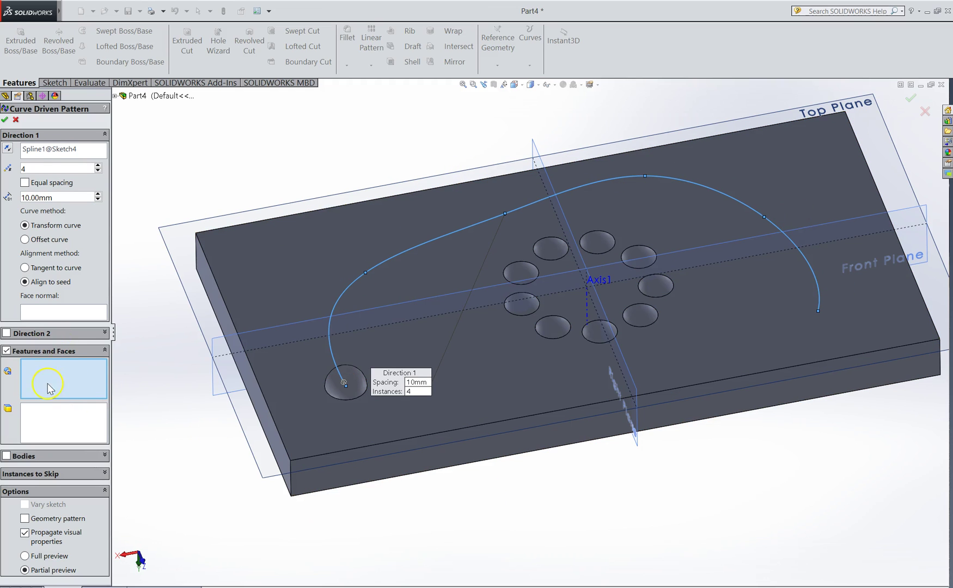
{"action": "left_click", "coordinate": [115, 95]}
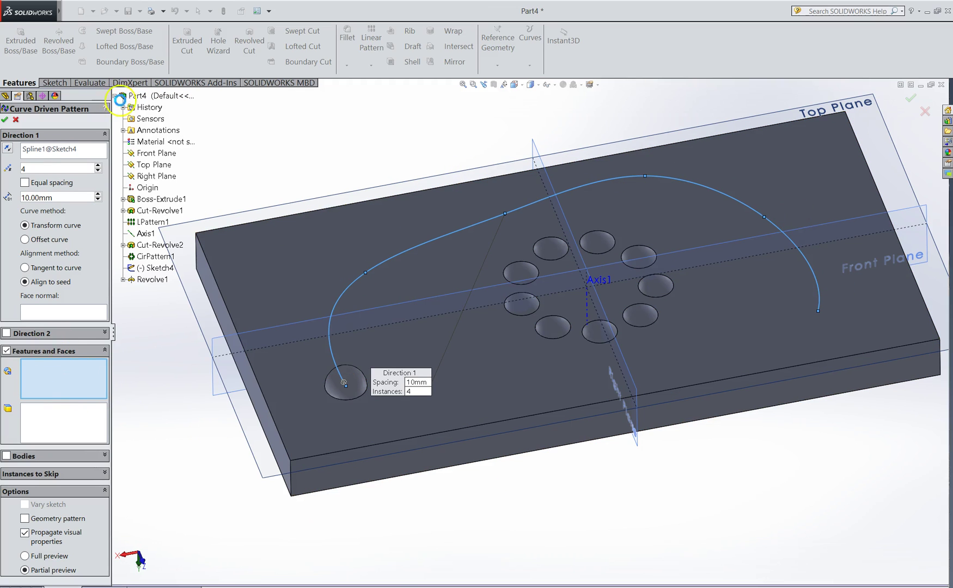
{"action": "left_click", "coordinate": [154, 281]}
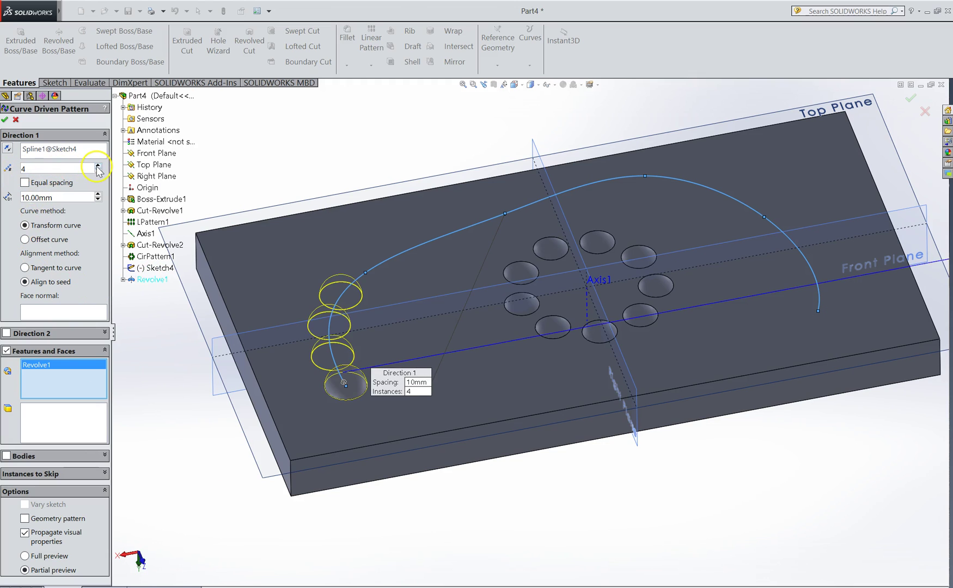
Set the curve driven pattern's number of instances to 7
{"action": "left_click", "coordinate": [71, 167]}
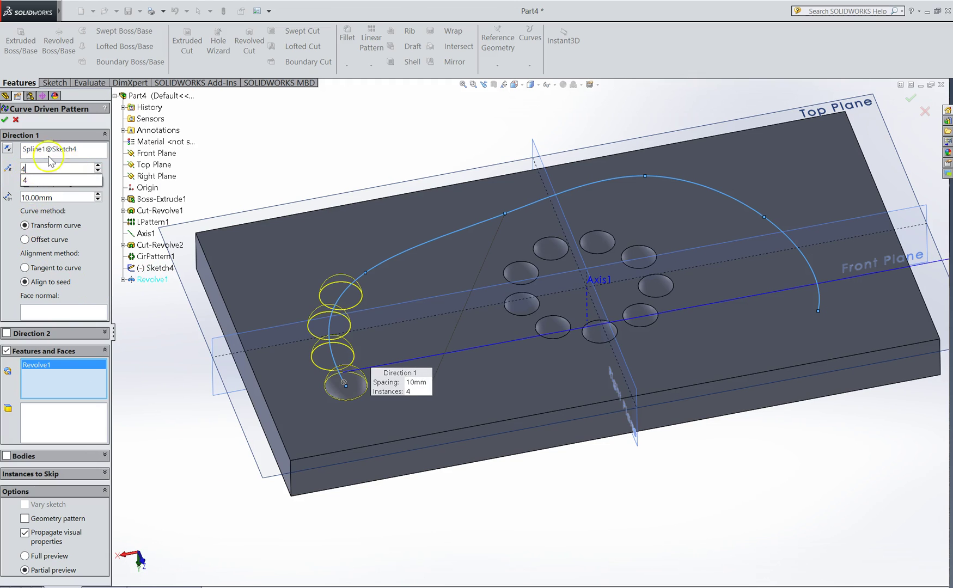
{"action": "key", "text": "Return"}
{"action": "left_click", "coordinate": [98, 166]}
{"action": "left_click", "coordinate": [98, 165]}
{"action": "left_click", "coordinate": [98, 166]}
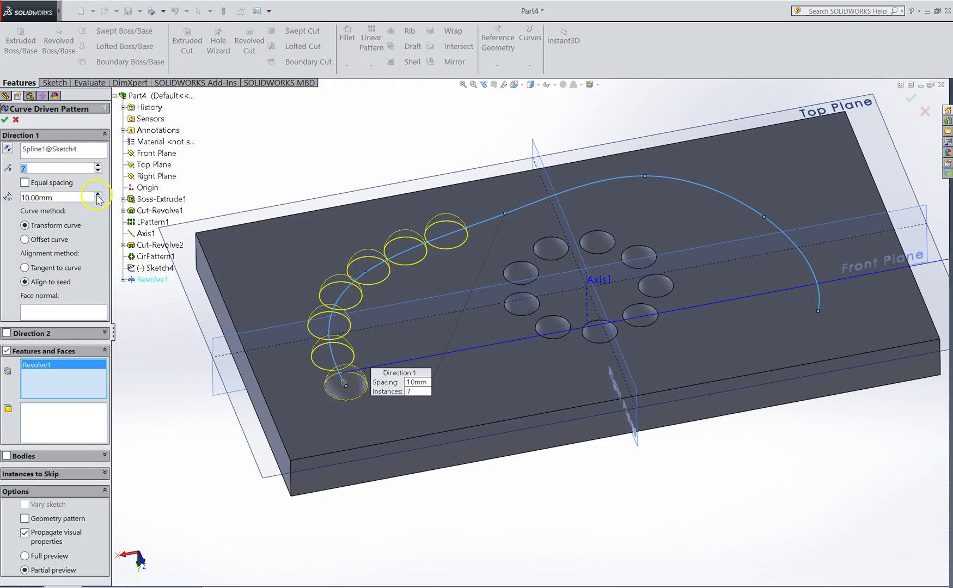
Set the curve driven pattern's spacing to 20 mm, then turn on Equal spacing along the spline
{"action": "left_click", "coordinate": [99, 195]}
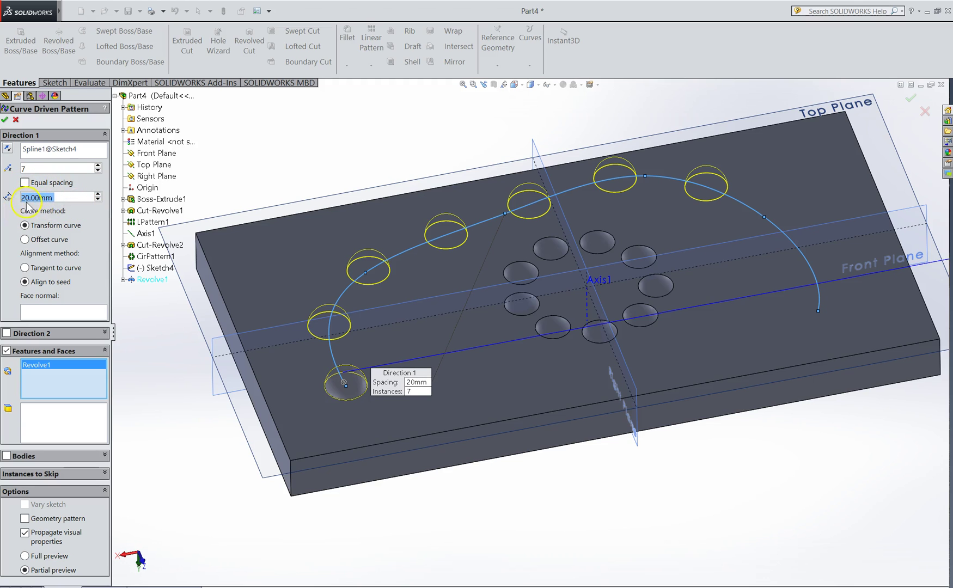
{"action": "middle_click_drag", "start_coordinate": [352, 174], "coordinate": [345, 196]}
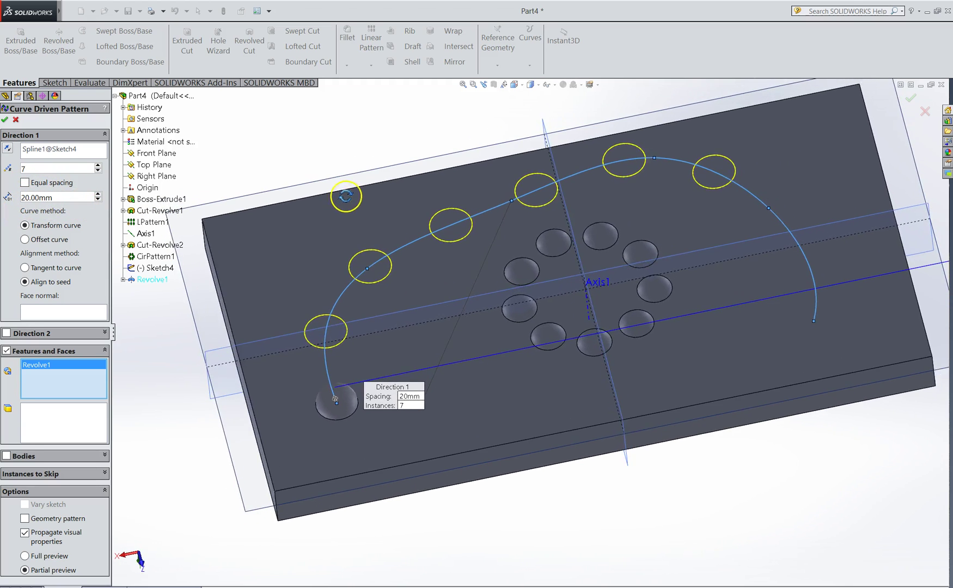
{"action": "left_click", "coordinate": [24, 183]}
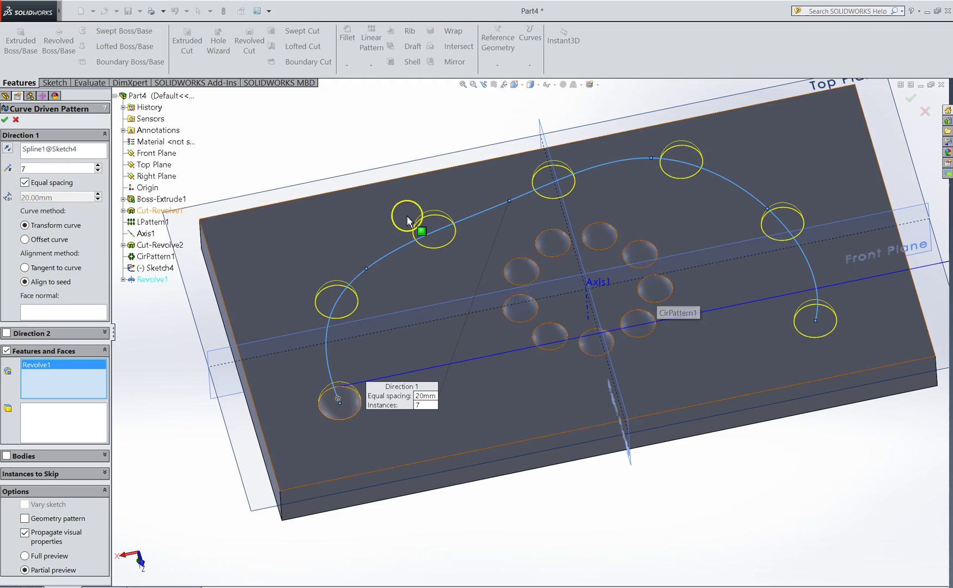
Raise the curve driven pattern's number of instances to 10 and accept the pattern
{"action": "left_click", "coordinate": [99, 165]}
{"action": "left_click", "coordinate": [99, 166]}
{"action": "left_click", "coordinate": [98, 165]}
{"action": "left_click", "coordinate": [99, 165]}
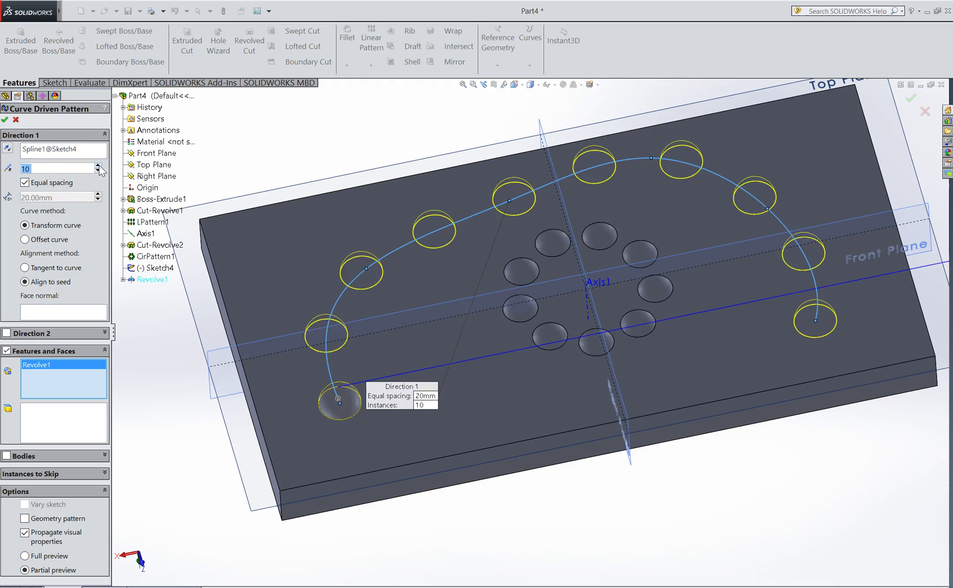
{"action": "left_click", "coordinate": [10, 119]}
{"action": "middle_click_drag", "start_coordinate": [519, 276], "coordinate": [517, 311]}
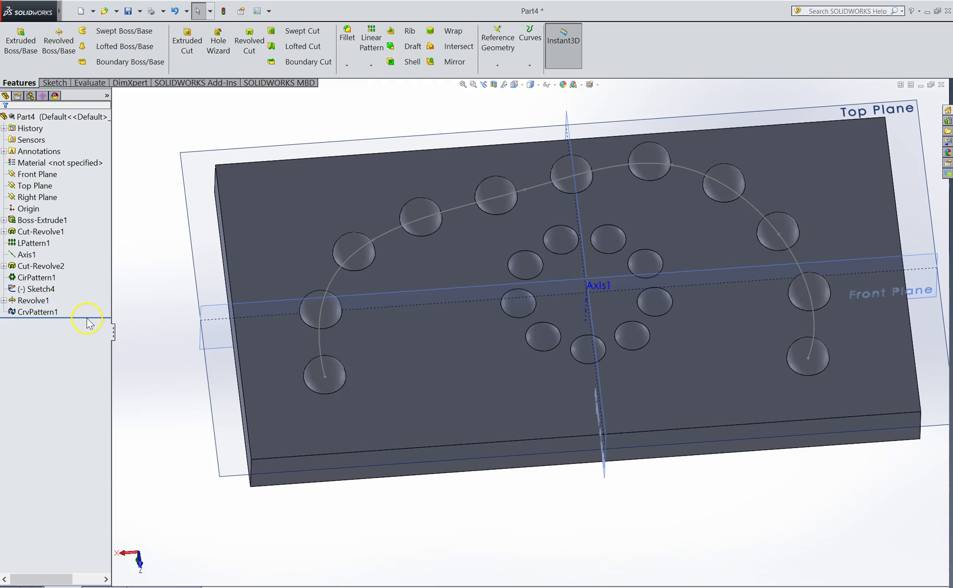
Roll the feature tree back to just before Boss-Extrude1 and start a sketch on the Top Plane
{"action": "left_click_drag", "start_coordinate": [95, 315], "coordinate": [86, 215]}
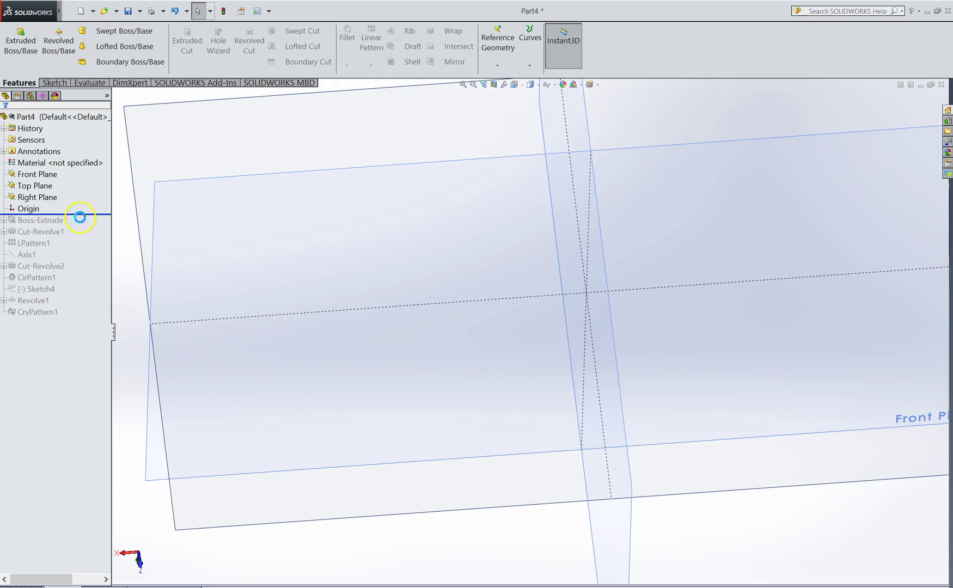
{"action": "left_click", "coordinate": [54, 82]}
{"action": "left_click", "coordinate": [15, 38]}
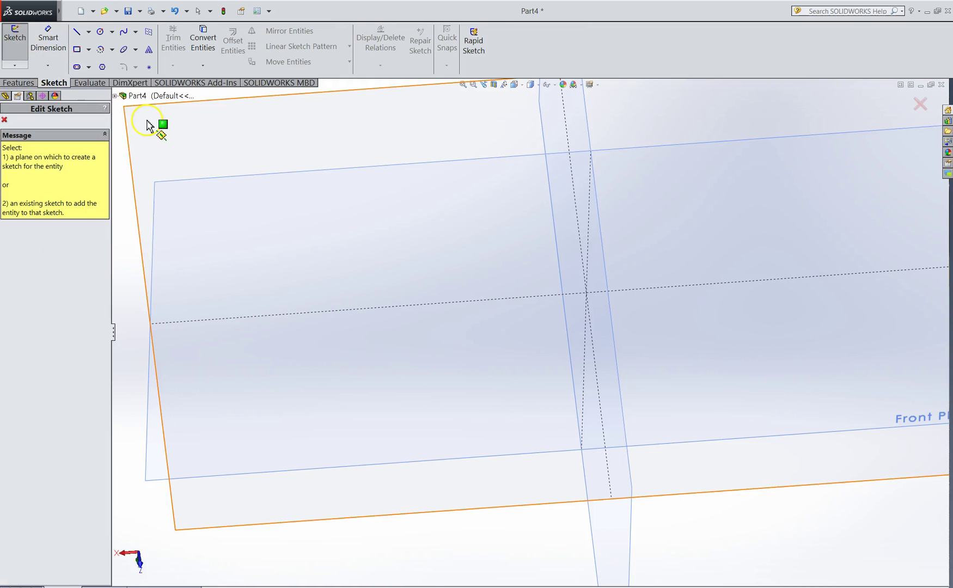
{"action": "left_click", "coordinate": [150, 125]}
Sketch a circle of about 47.8 mm radius centred on the origin and exit the sketch
{"action": "left_click", "coordinate": [99, 32]}
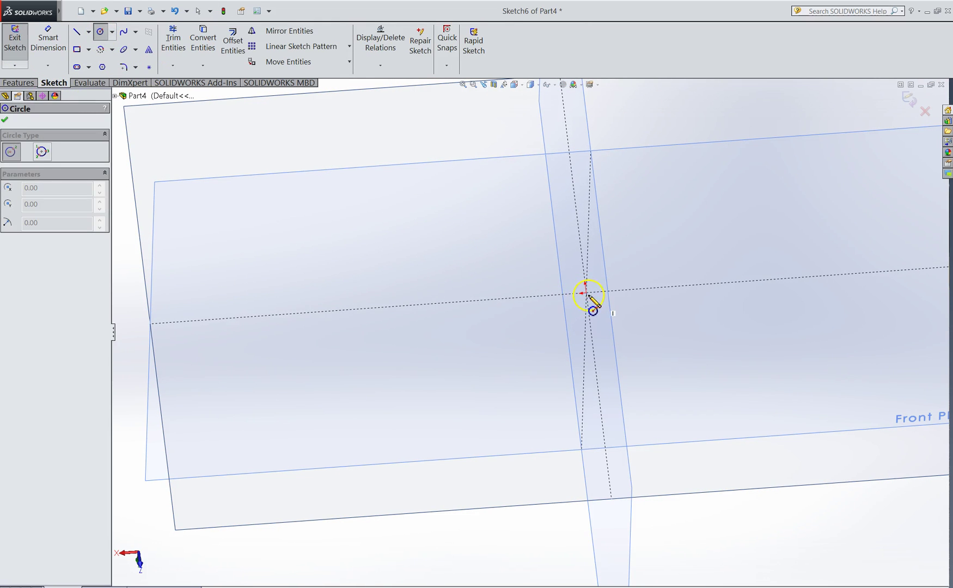
{"action": "left_click", "coordinate": [586, 294]}
{"action": "left_click", "coordinate": [400, 193]}
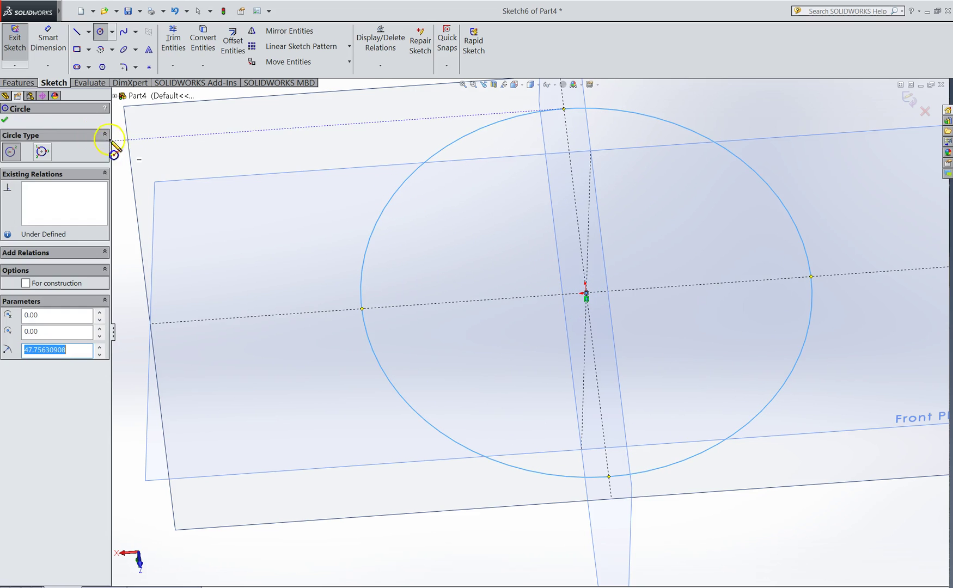
{"action": "left_click", "coordinate": [5, 121]}
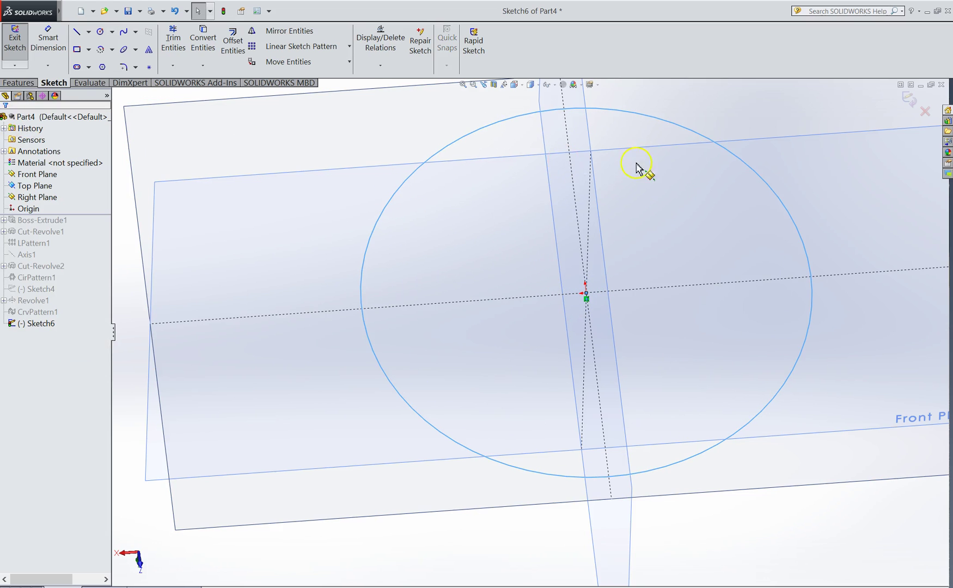
{"action": "left_click", "coordinate": [908, 99]}
Extrude the circle as a blind boss 10 mm deep to form a disc
{"action": "left_click", "coordinate": [22, 82]}
{"action": "left_click", "coordinate": [26, 44]}
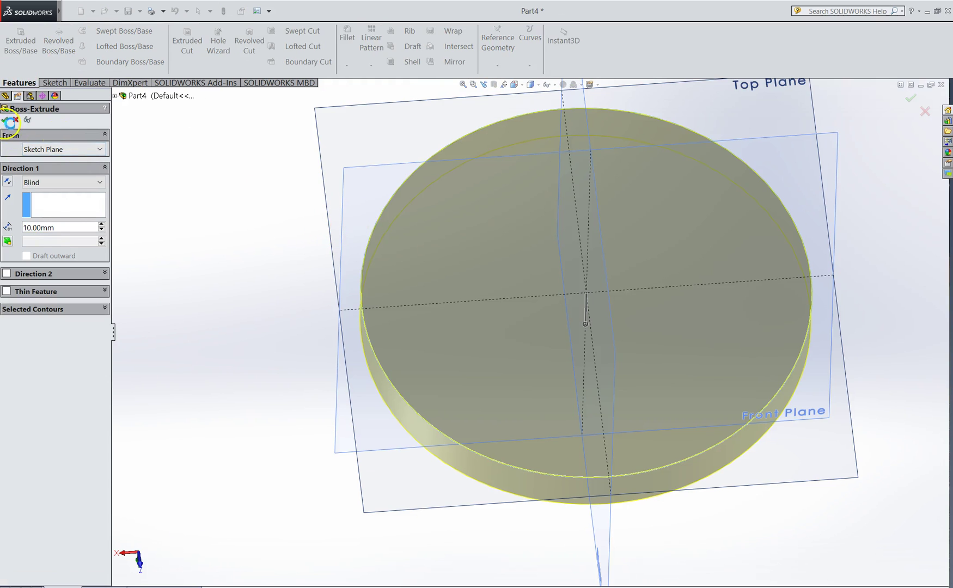
{"action": "key", "text": "Return"}
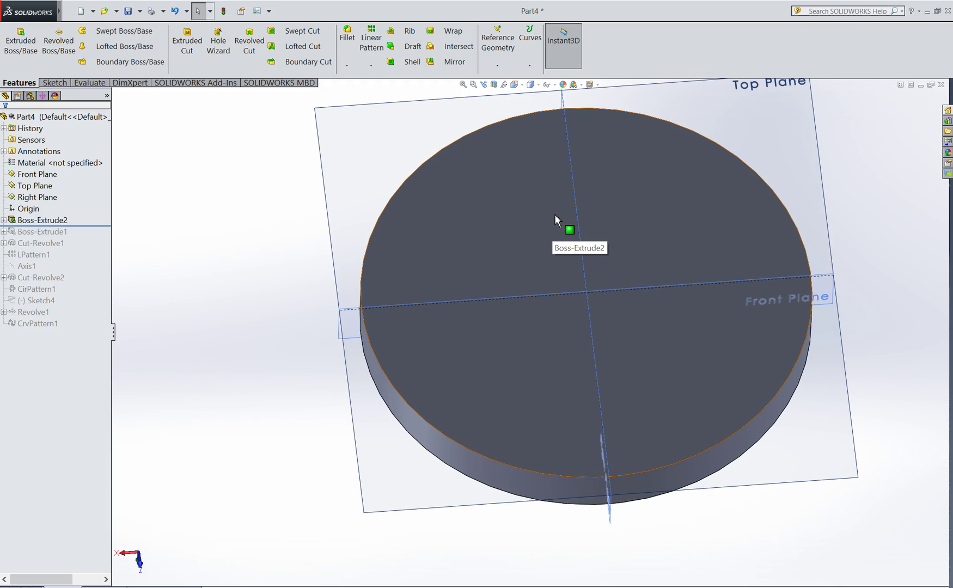
Start a new sketch on the disc's flat face and look at it in the Bottom view
{"action": "middle_click_drag", "start_coordinate": [560, 216], "coordinate": [591, 268]}
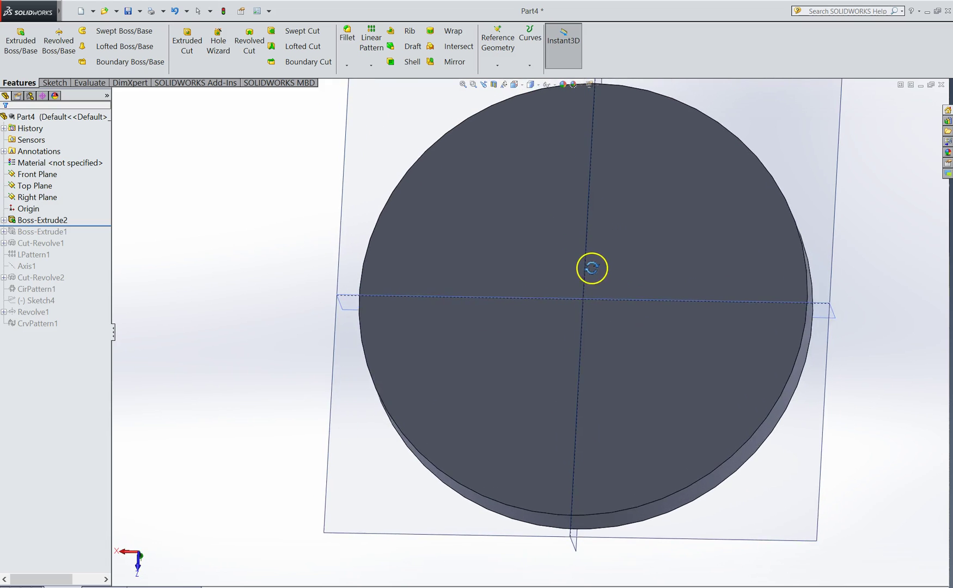
{"action": "scroll", "coordinate": [599, 271], "scroll_direction": "up", "scroll_amount": 3}
{"action": "scroll", "coordinate": [621, 276], "scroll_direction": "down", "scroll_amount": 2}
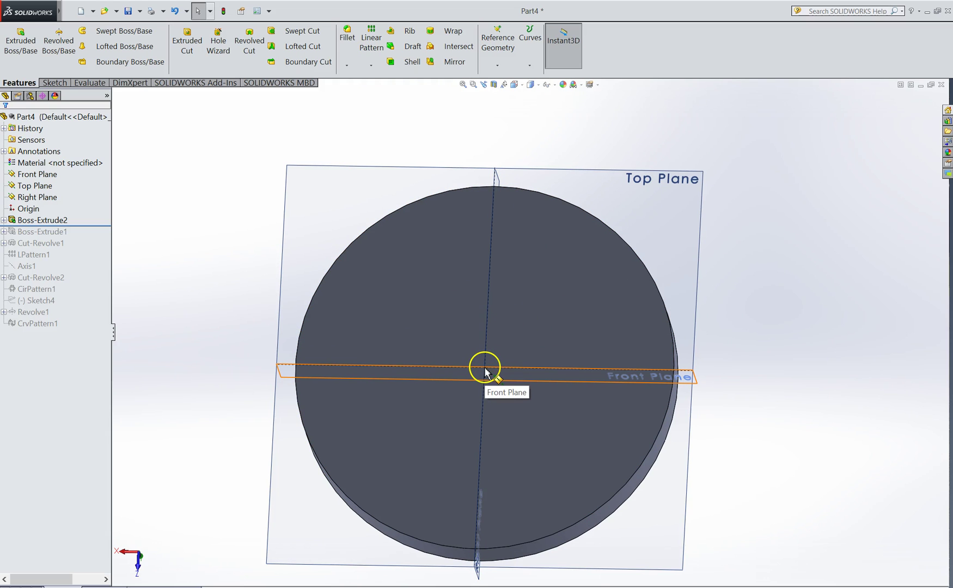
{"action": "left_click", "coordinate": [62, 83]}
{"action": "left_click", "coordinate": [14, 40]}
{"action": "left_click", "coordinate": [382, 274]}
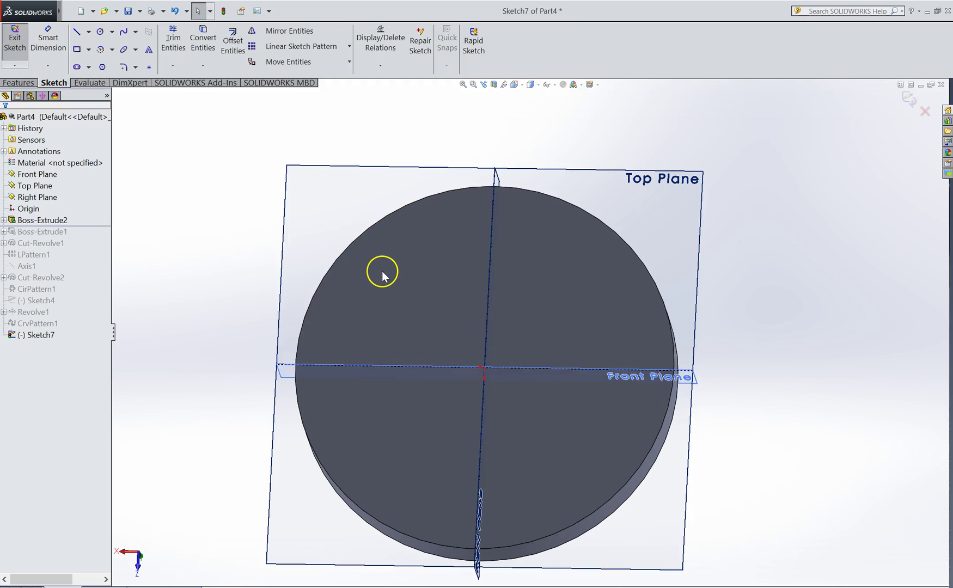
{"action": "left_click", "coordinate": [530, 84]}
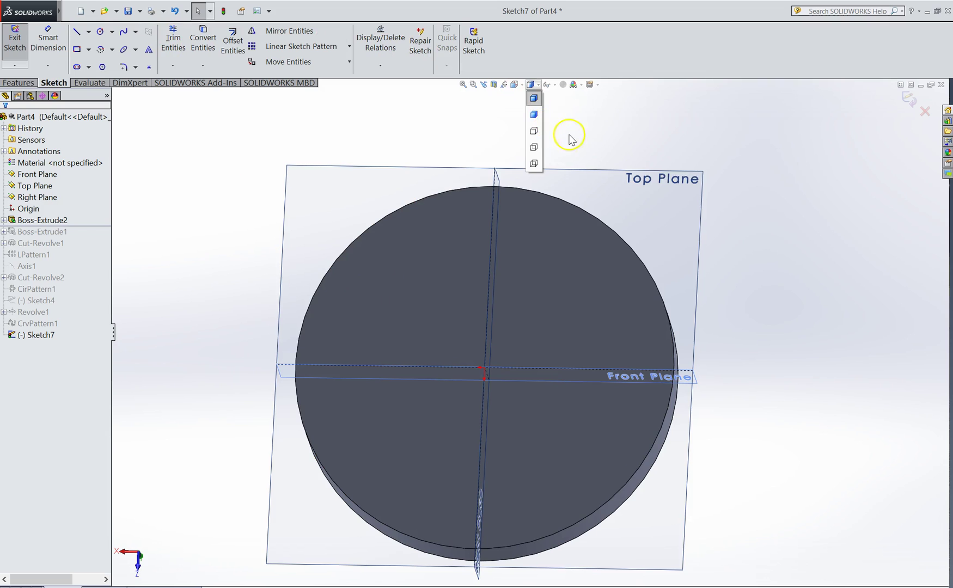
{"action": "left_click", "coordinate": [515, 85]}
{"action": "left_click", "coordinate": [582, 146]}
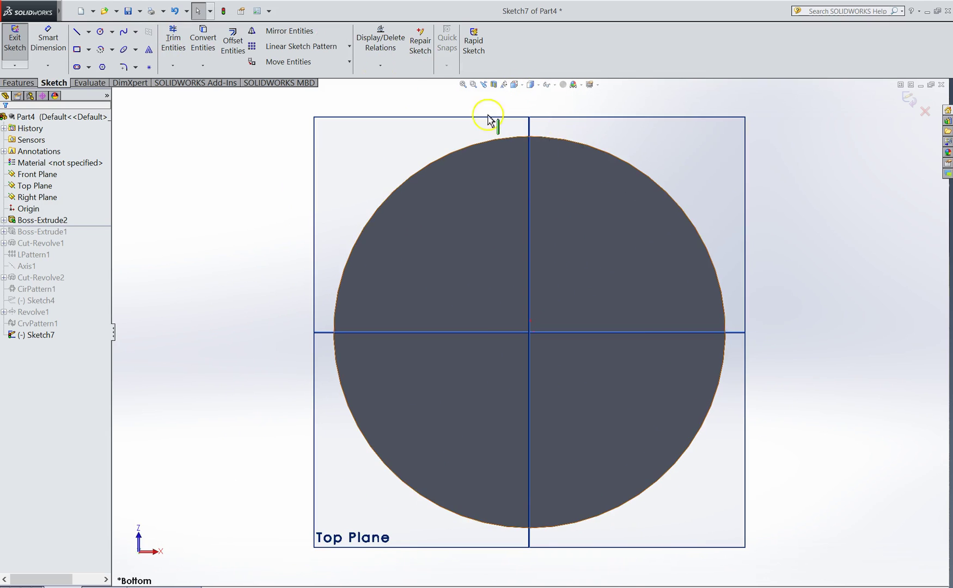
Sketch a slanted straight line from the origin to the disc's outer edge and exit the sketch
{"action": "left_click", "coordinate": [76, 32]}
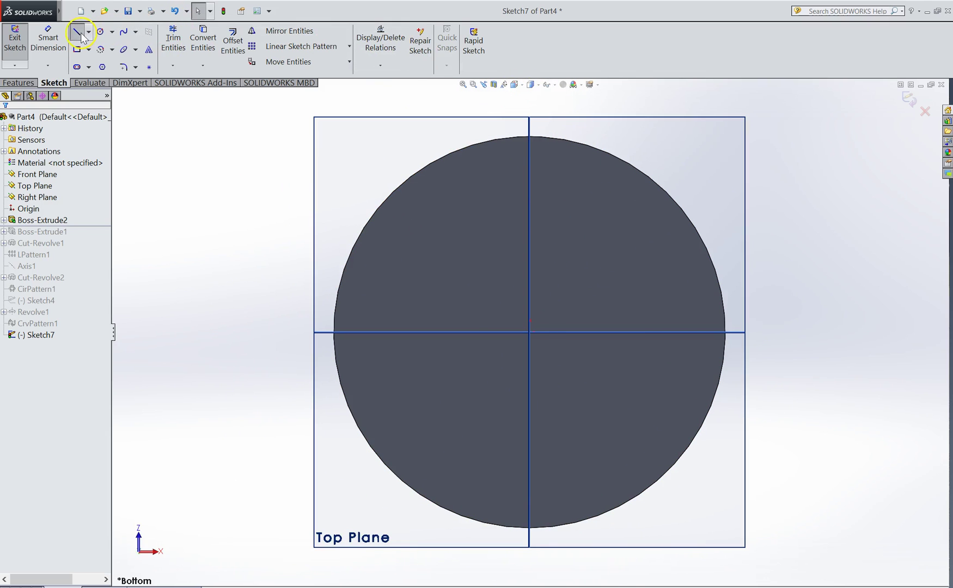
{"action": "left_click", "coordinate": [529, 333]}
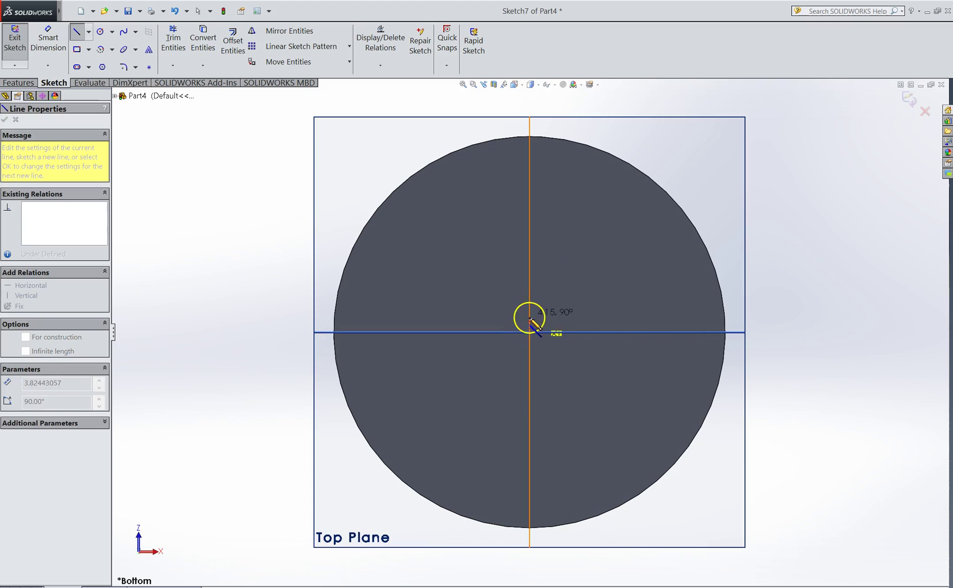
{"action": "left_click", "coordinate": [575, 142]}
{"action": "right_click", "coordinate": [599, 165]}
{"action": "left_click", "coordinate": [600, 170]}
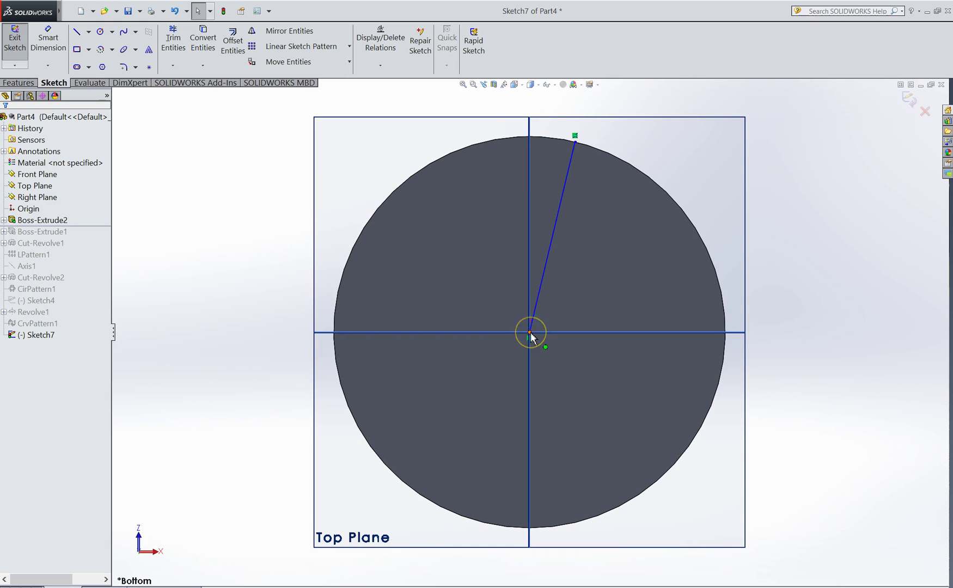
{"action": "left_click", "coordinate": [913, 100]}
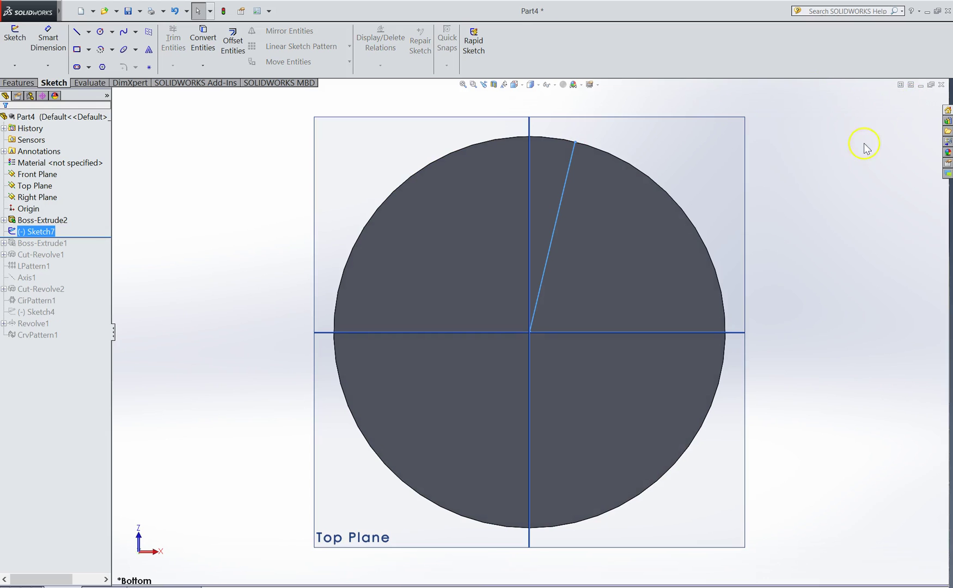
{"action": "left_click", "coordinate": [826, 219]}
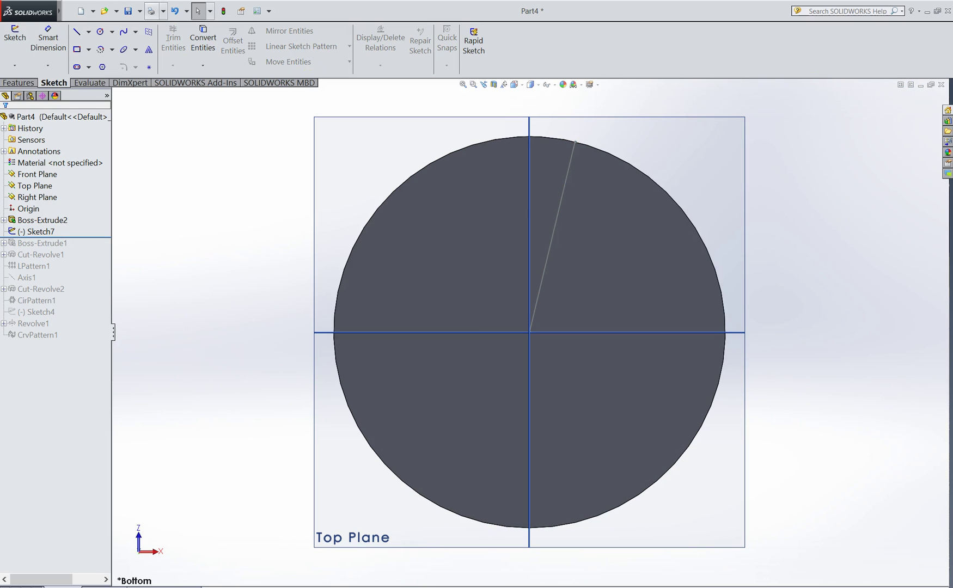
In a new sketch on the same disc face, draw a circle of about 3.4 mm radius centred on the origin
{"action": "left_click", "coordinate": [16, 33]}
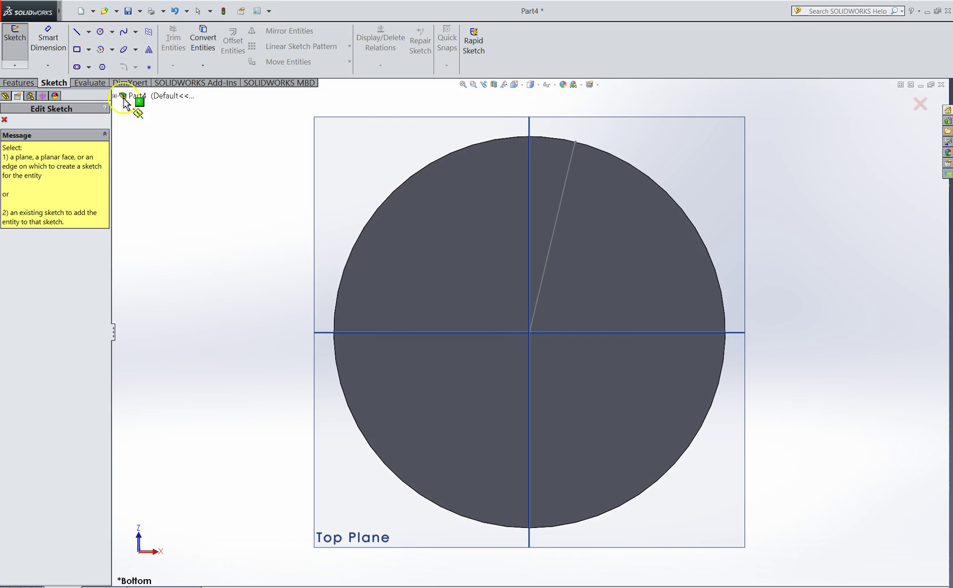
{"action": "left_click", "coordinate": [101, 32]}
{"action": "left_click", "coordinate": [389, 235]}
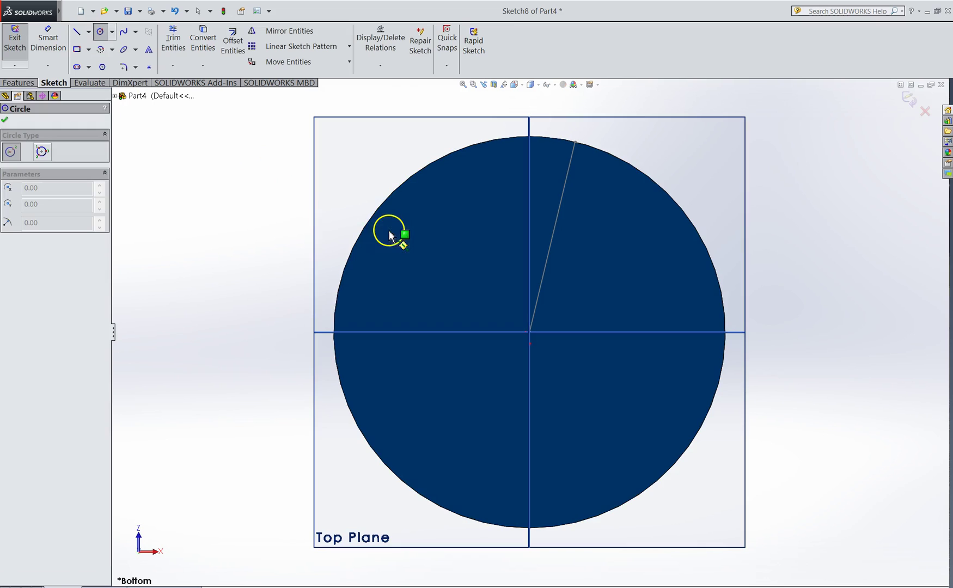
{"action": "left_click", "coordinate": [529, 331]}
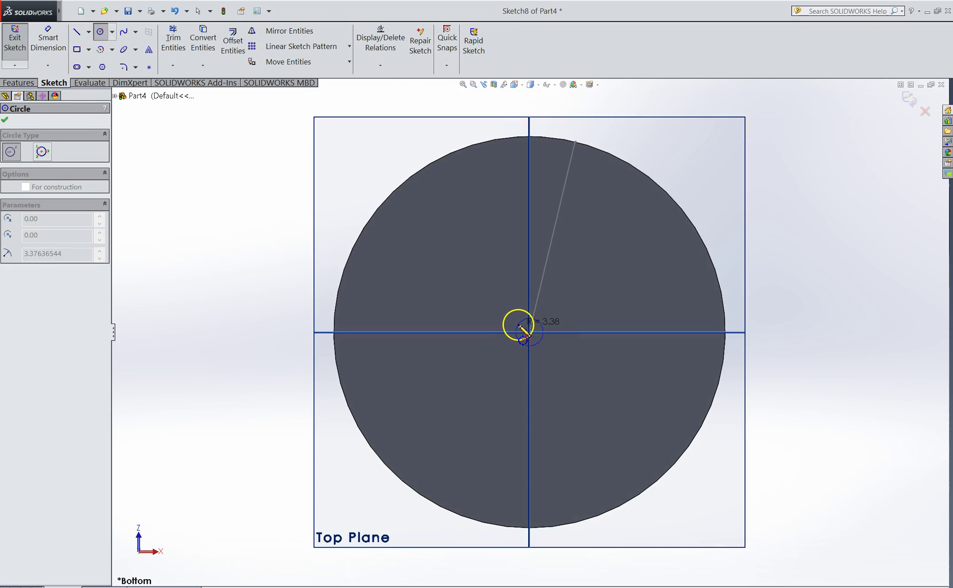
{"action": "left_click", "coordinate": [520, 327]}
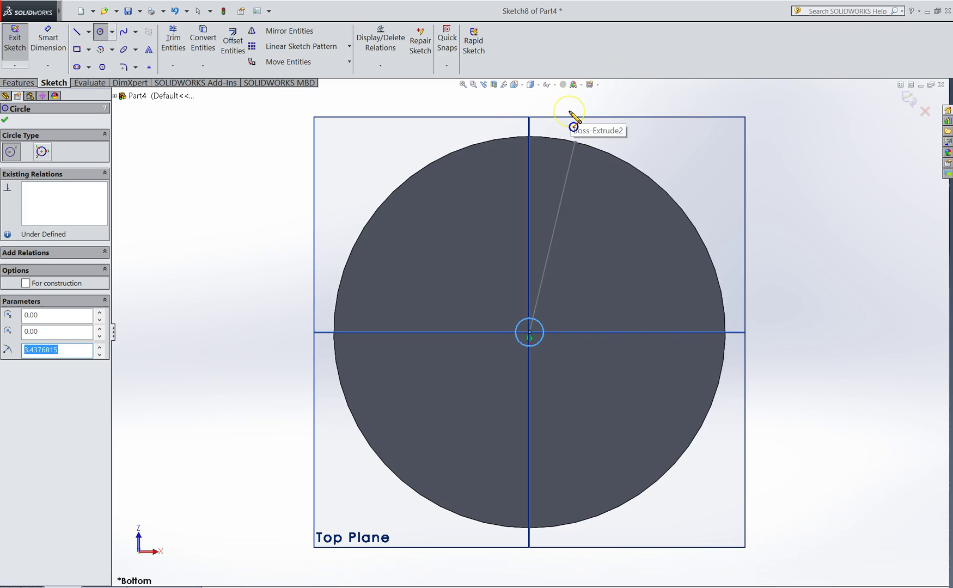
{"action": "key", "text": "Escape"}
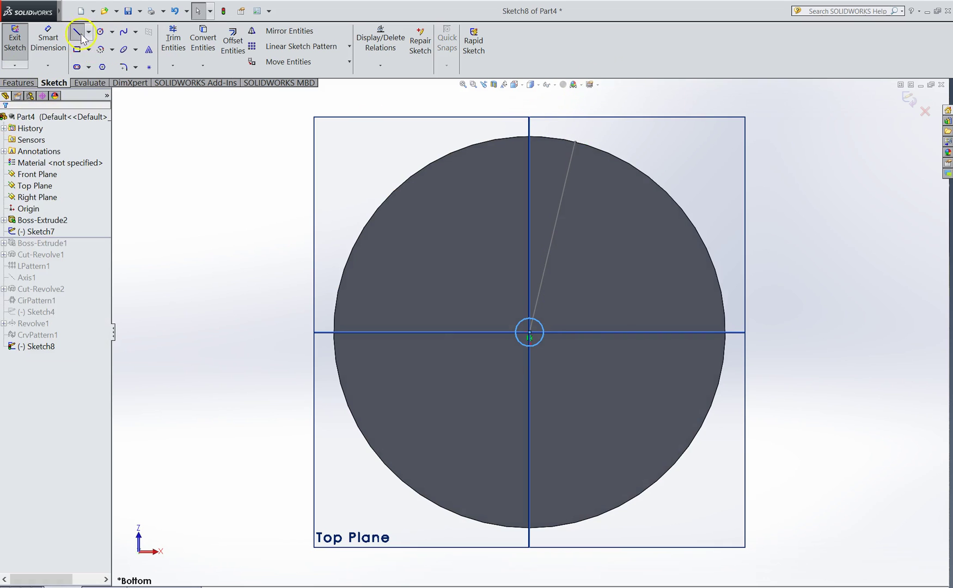
Draw a vertical line across the small circle's full diameter through the origin
{"action": "left_click", "coordinate": [77, 33]}
{"action": "scroll", "coordinate": [542, 314], "scroll_direction": "down", "scroll_amount": 5}
{"action": "left_click", "coordinate": [512, 325]}
{"action": "left_click", "coordinate": [511, 383]}
{"action": "right_click", "coordinate": [567, 398]}
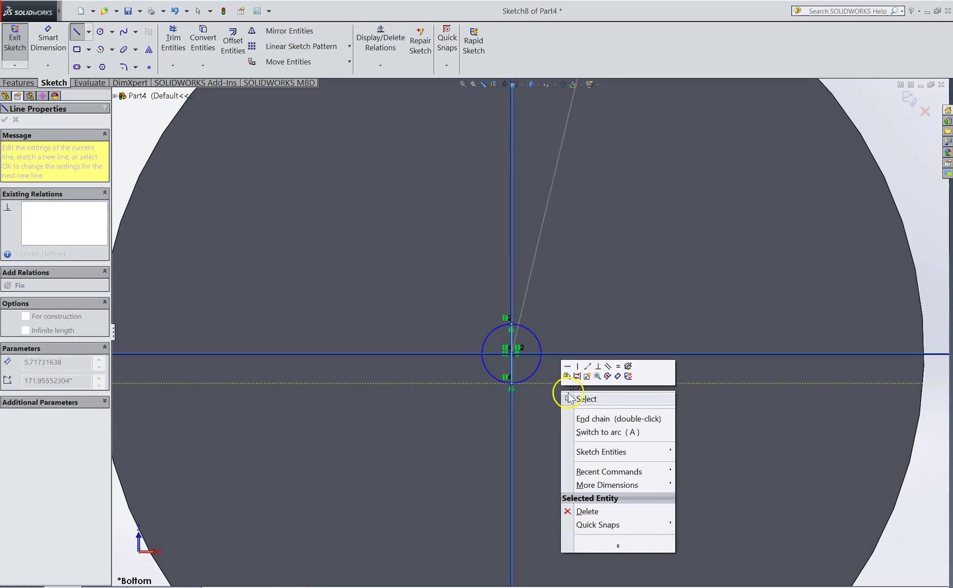
{"action": "left_click", "coordinate": [567, 397]}
Power trim the half of the small circle on the slanted line's side and exit the sketch
{"action": "left_click", "coordinate": [173, 39]}
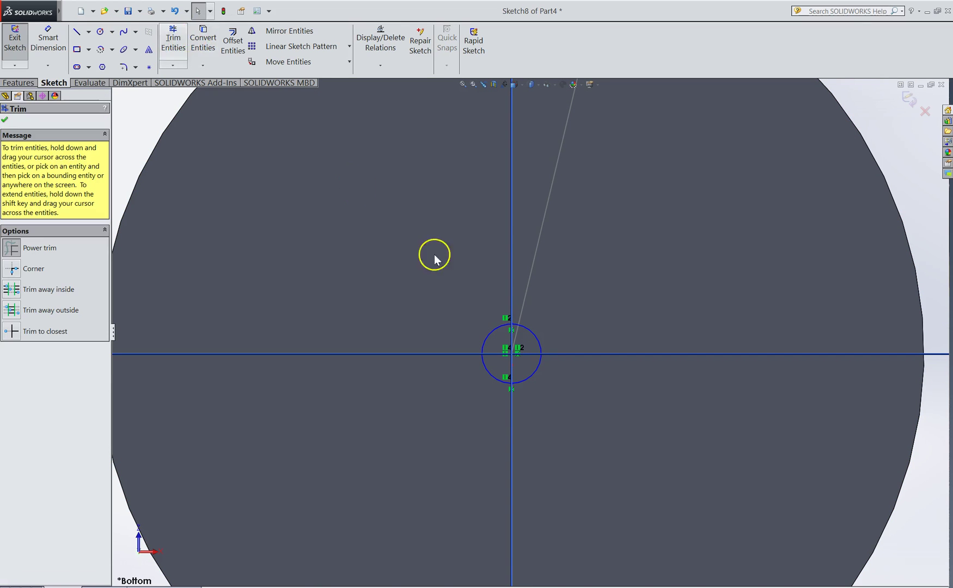
{"action": "left_click_drag", "start_coordinate": [544, 321], "coordinate": [530, 354]}
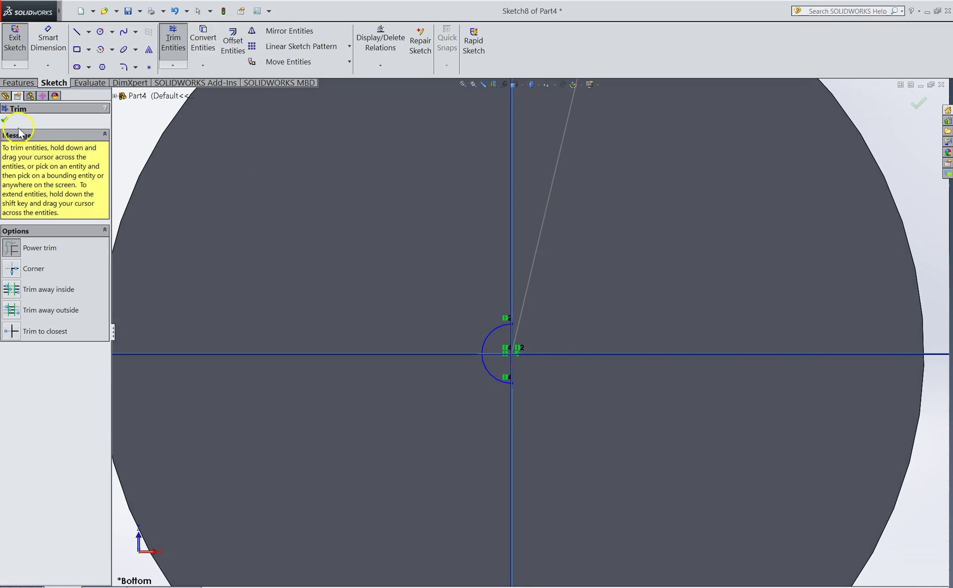
{"action": "left_click", "coordinate": [5, 119]}
{"action": "left_click", "coordinate": [15, 38]}
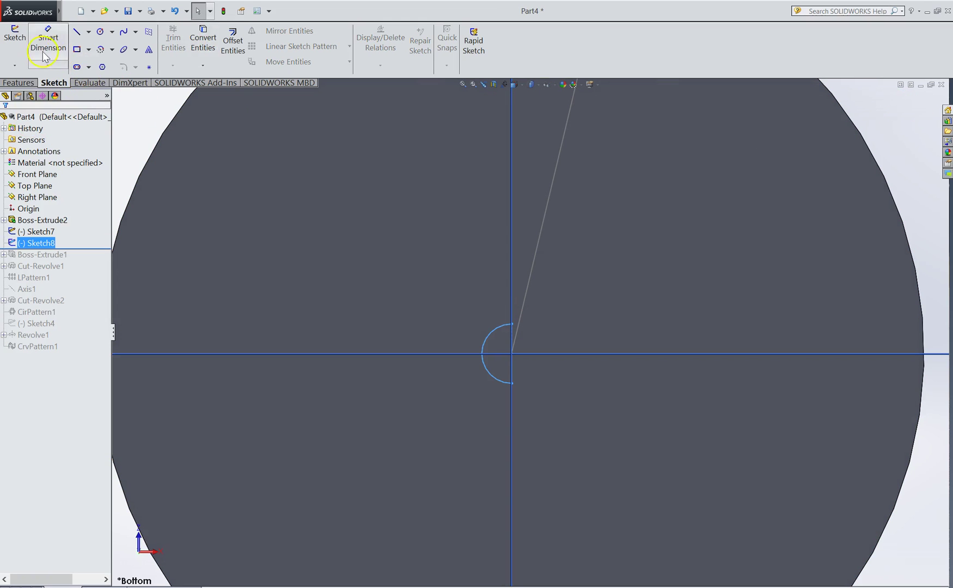
Create a revolved cut by revolving the half-circle about its vertical line to form a dimple at the disc's centre
{"action": "left_click", "coordinate": [19, 82]}
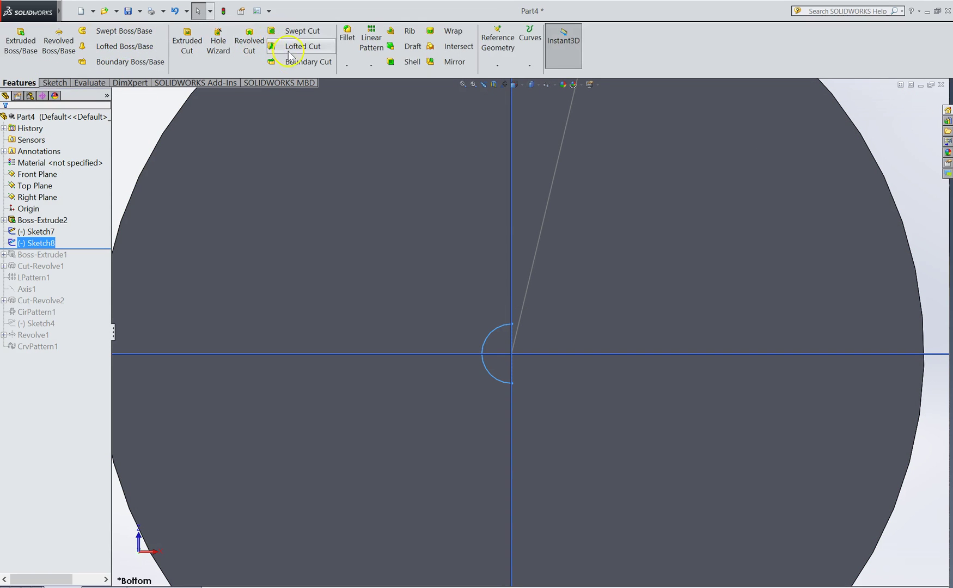
{"action": "left_click", "coordinate": [249, 41]}
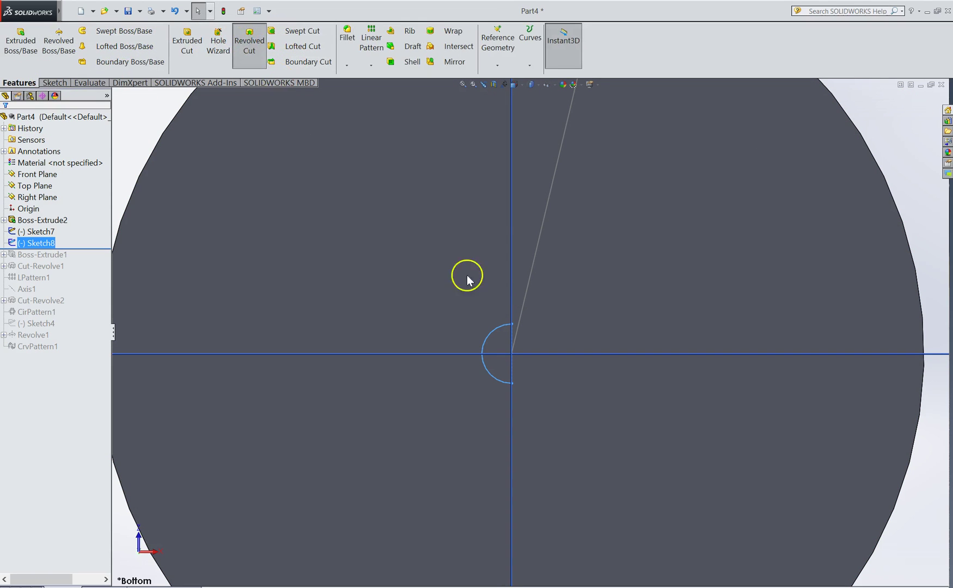
{"action": "left_click", "coordinate": [511, 334]}
{"action": "left_click", "coordinate": [4, 119]}
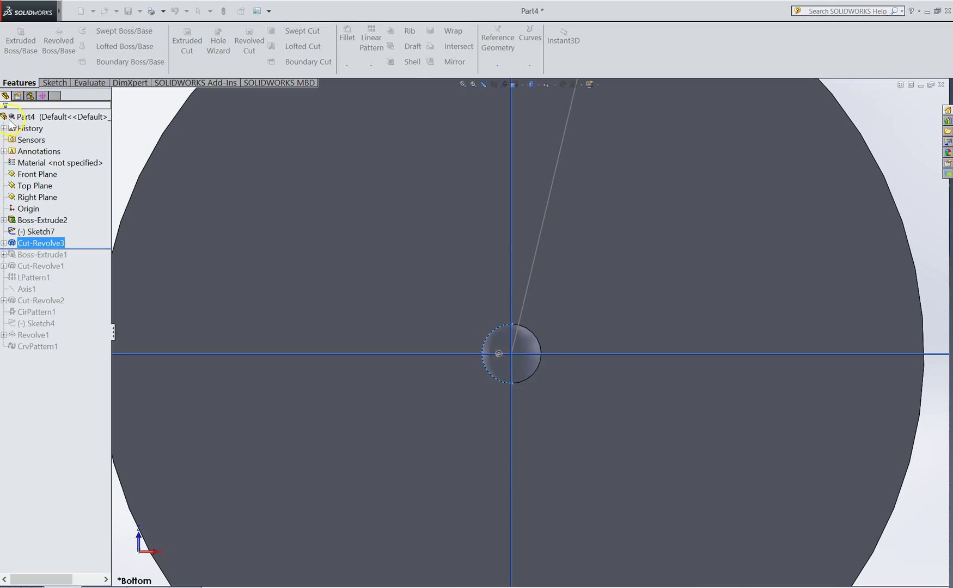
{"action": "middle_click_drag", "start_coordinate": [524, 292], "coordinate": [543, 210]}
{"action": "scroll", "coordinate": [598, 294], "scroll_direction": "up", "scroll_amount": 4}
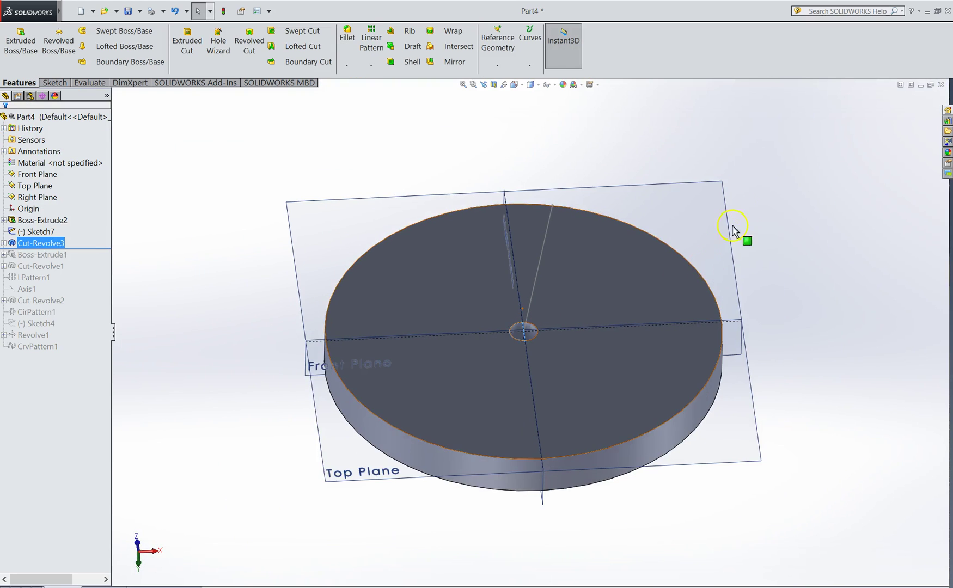
Start a Fill Pattern with the disc's upper face as the fill boundary and the slanted sketch line as the pattern direction
{"action": "left_click", "coordinate": [732, 230]}
{"action": "scroll", "coordinate": [547, 338], "scroll_direction": "down", "scroll_amount": 3}
{"action": "scroll", "coordinate": [520, 323], "scroll_direction": "up", "scroll_amount": 4}
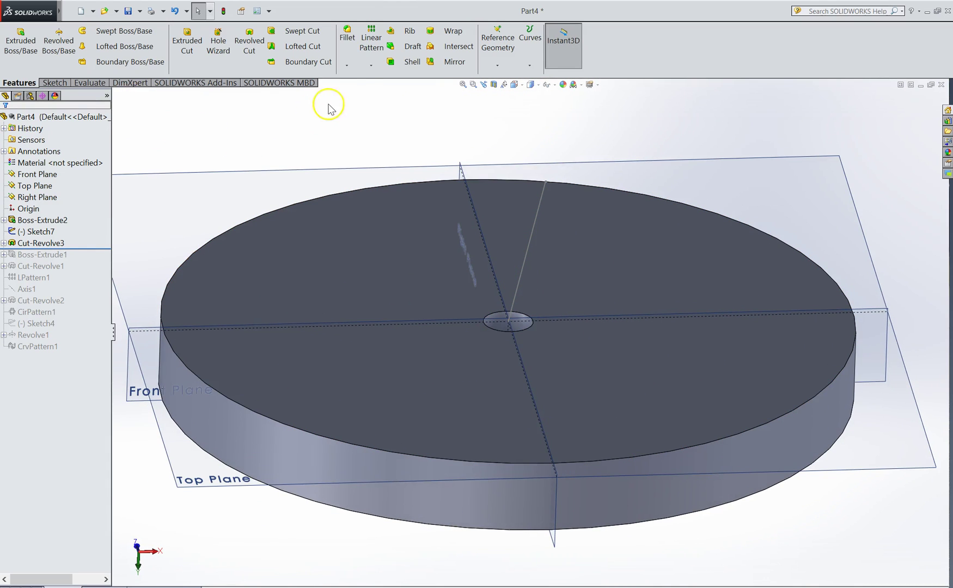
{"action": "left_click", "coordinate": [371, 65]}
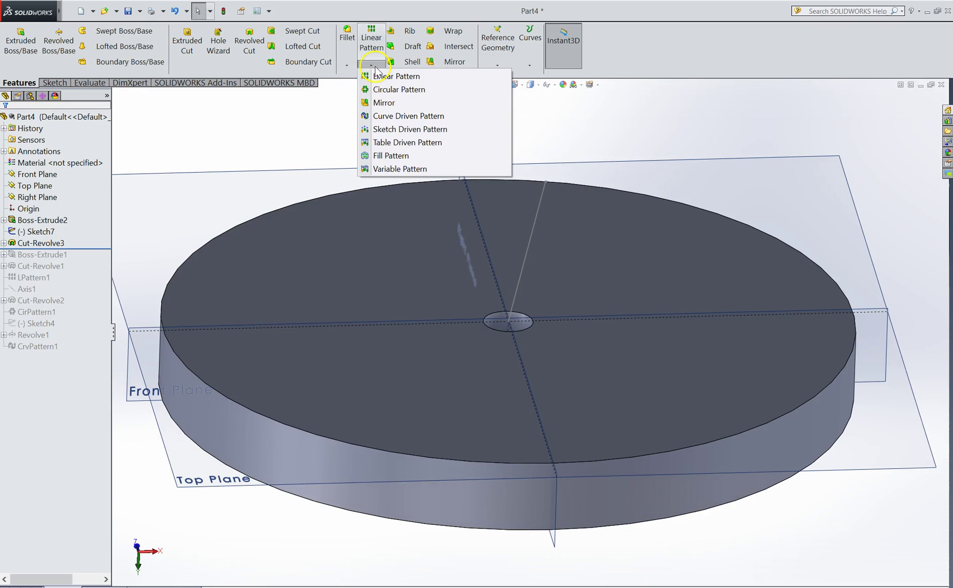
{"action": "left_click", "coordinate": [390, 156]}
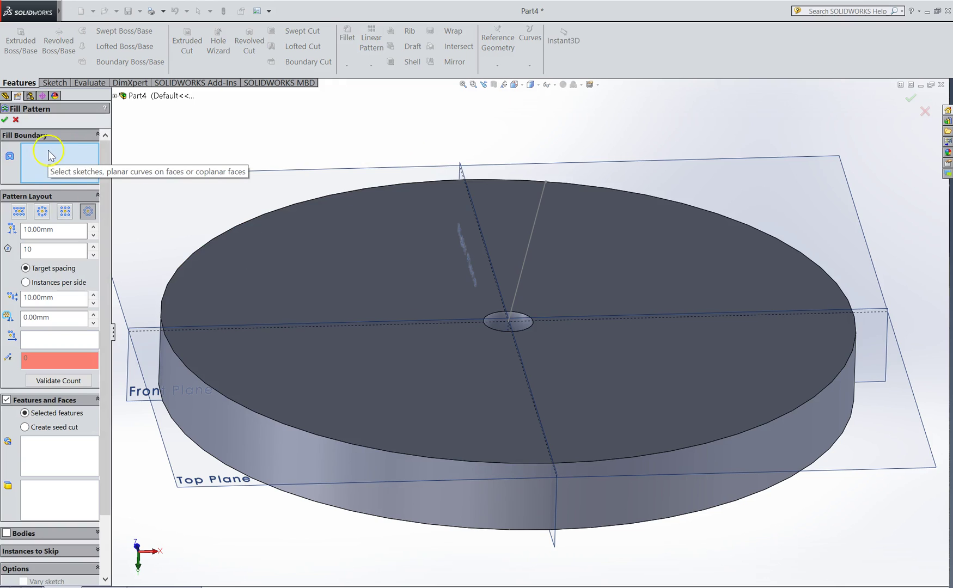
{"action": "left_click", "coordinate": [199, 259]}
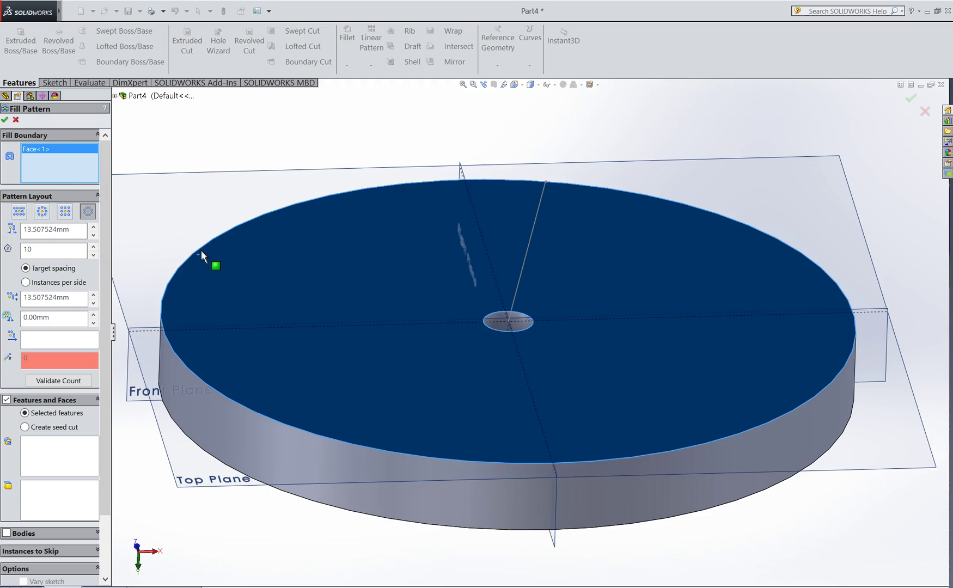
{"action": "left_click", "coordinate": [41, 339]}
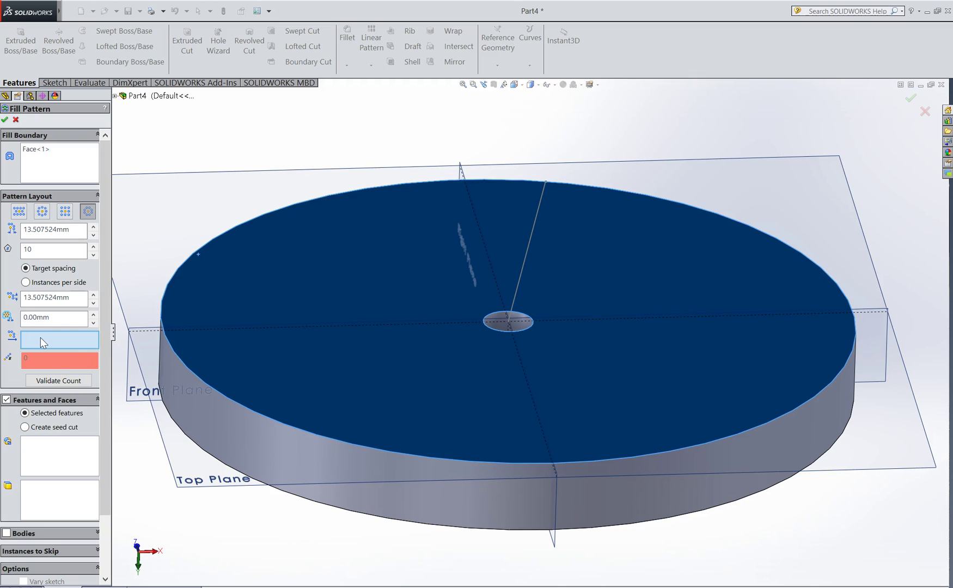
{"action": "left_click", "coordinate": [526, 259]}
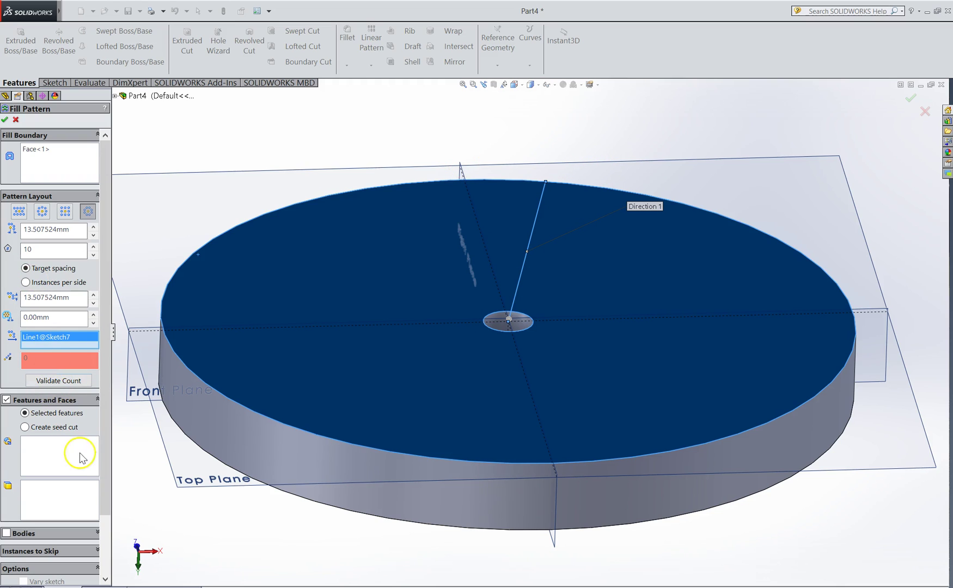
Choose the centre dimple cut, Cut-Revolve3, as the feature to pattern and inspect the preview on the disc face
{"action": "left_click", "coordinate": [64, 459]}
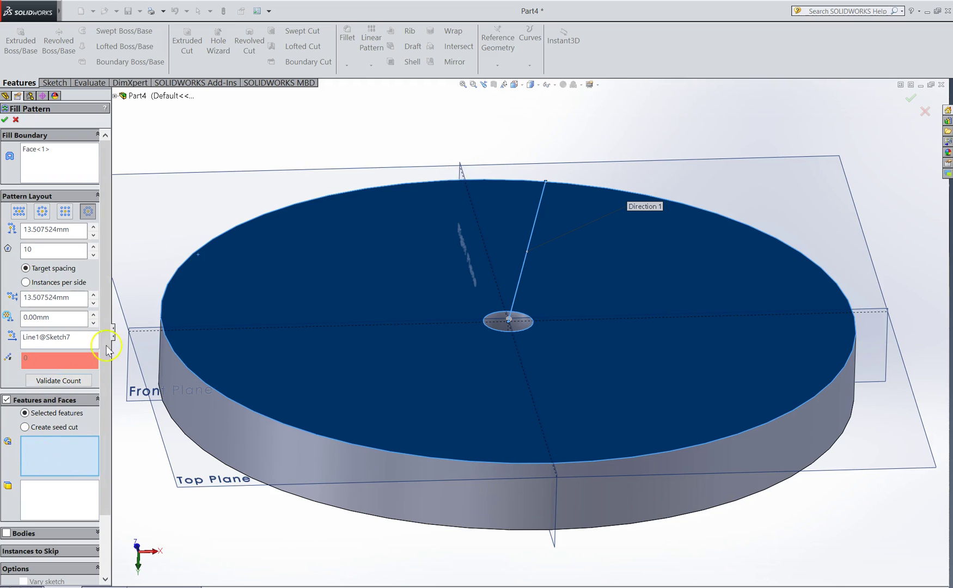
{"action": "left_click", "coordinate": [115, 96]}
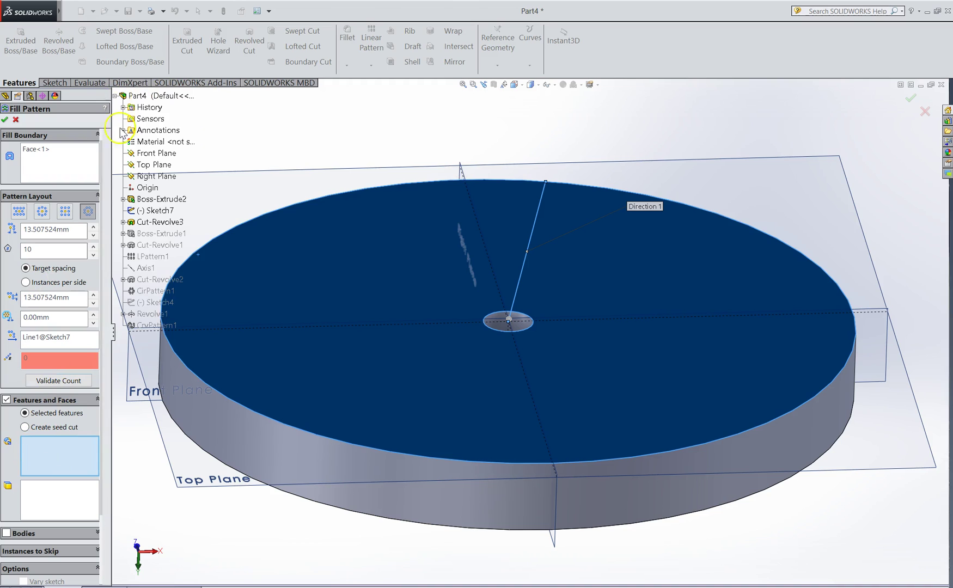
{"action": "left_click", "coordinate": [161, 222]}
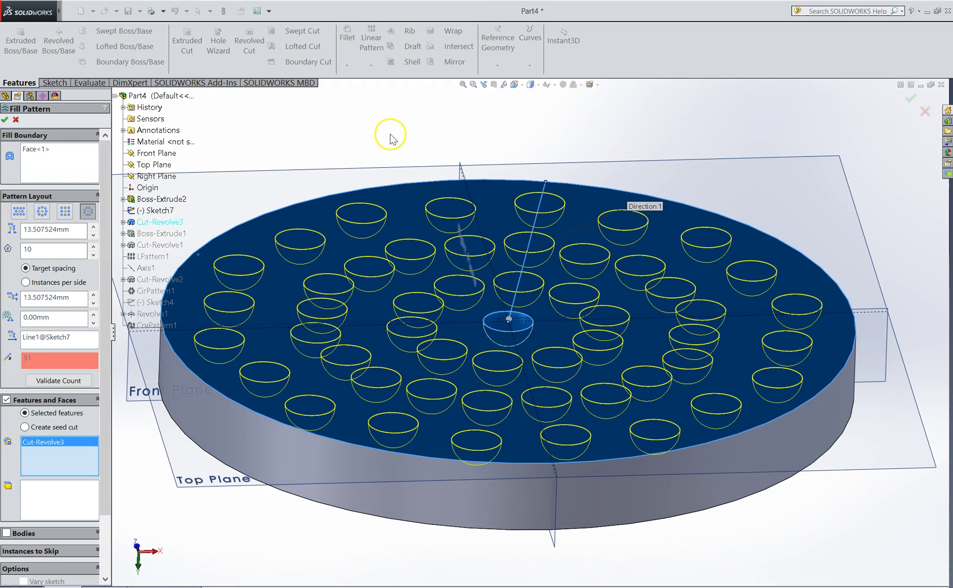
{"action": "middle_click_drag", "start_coordinate": [386, 136], "coordinate": [380, 206]}
{"action": "scroll", "coordinate": [422, 226], "scroll_direction": "up", "scroll_amount": 3}
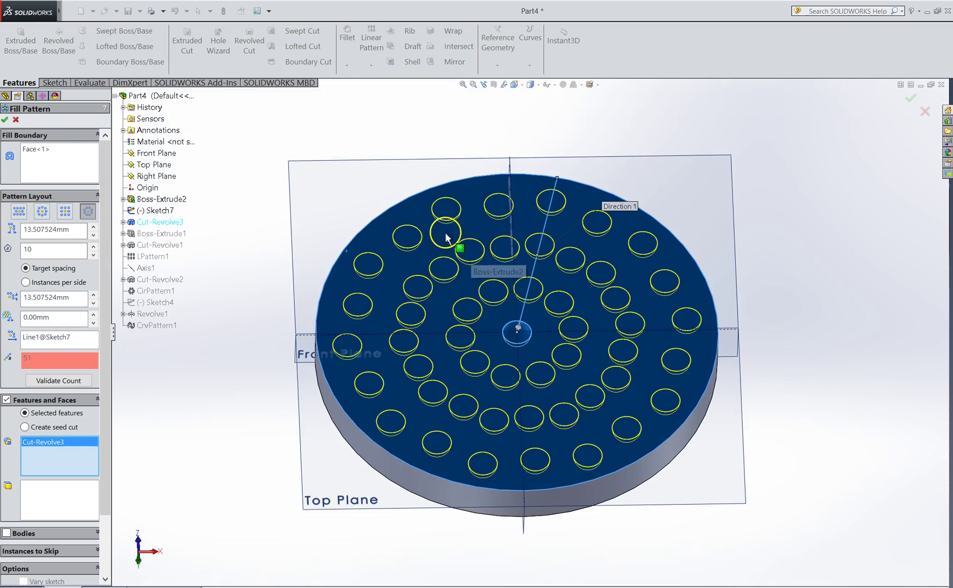
{"action": "middle_click_drag", "start_coordinate": [558, 283], "coordinate": [547, 337]}
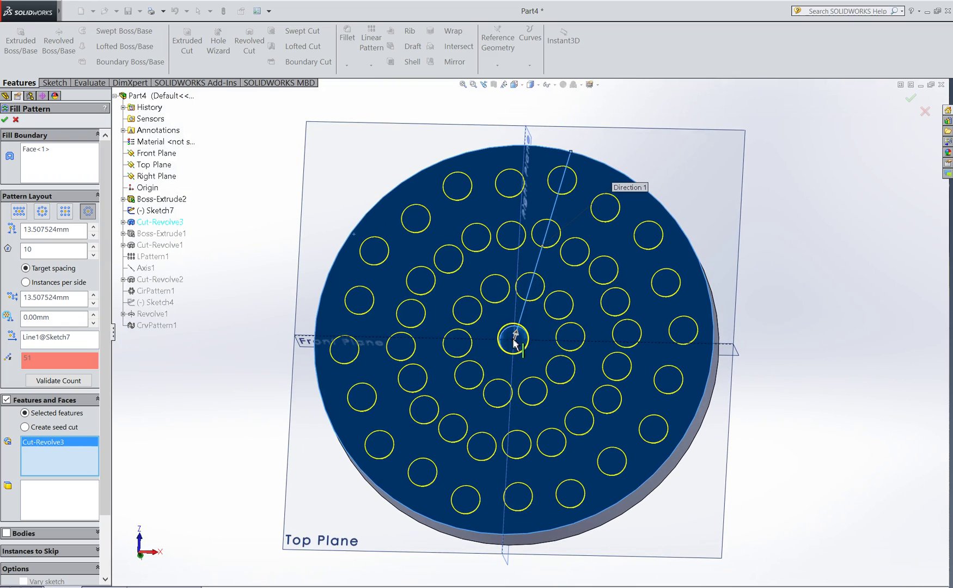
{"action": "middle_click_drag", "start_coordinate": [539, 252], "coordinate": [546, 261]}
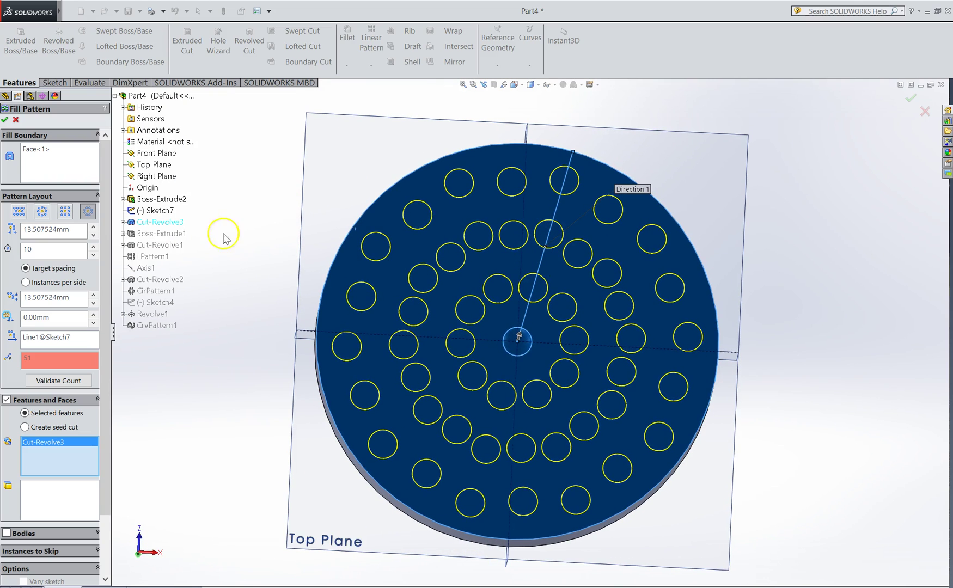
Try the perforation, circular and square layouts, return to the polygon layout and accept the fill pattern
{"action": "left_click", "coordinate": [20, 212]}
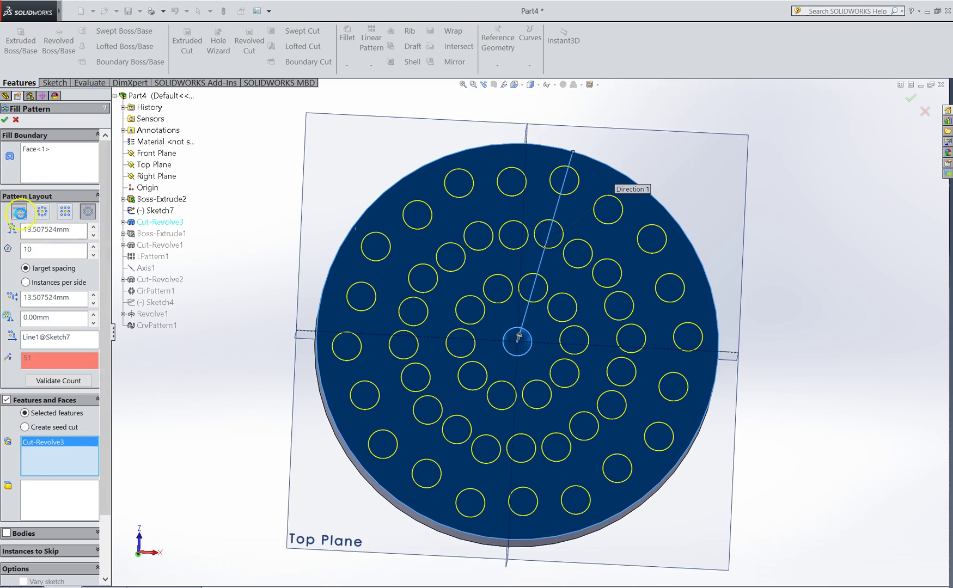
{"action": "left_click", "coordinate": [44, 211]}
{"action": "left_click", "coordinate": [65, 212]}
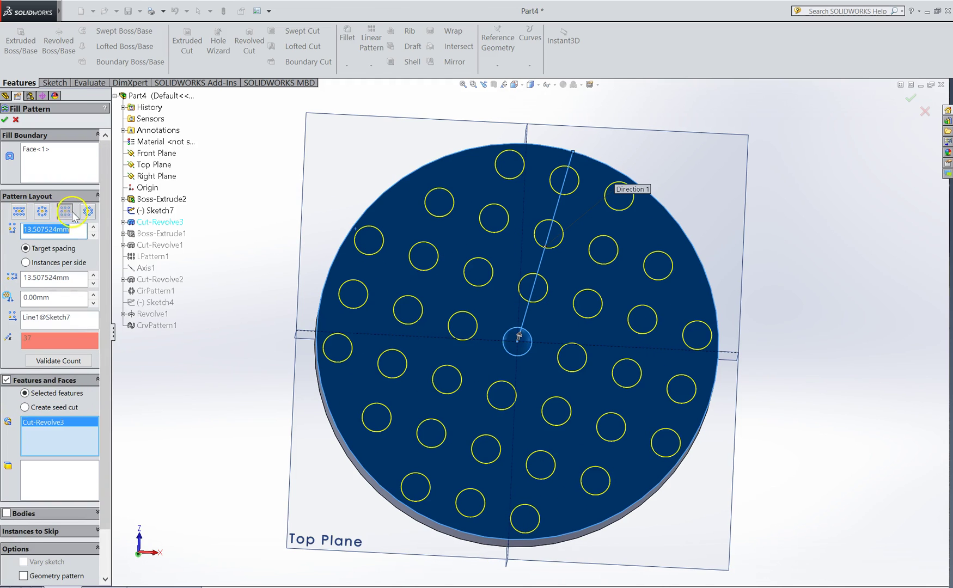
{"action": "left_click", "coordinate": [88, 211]}
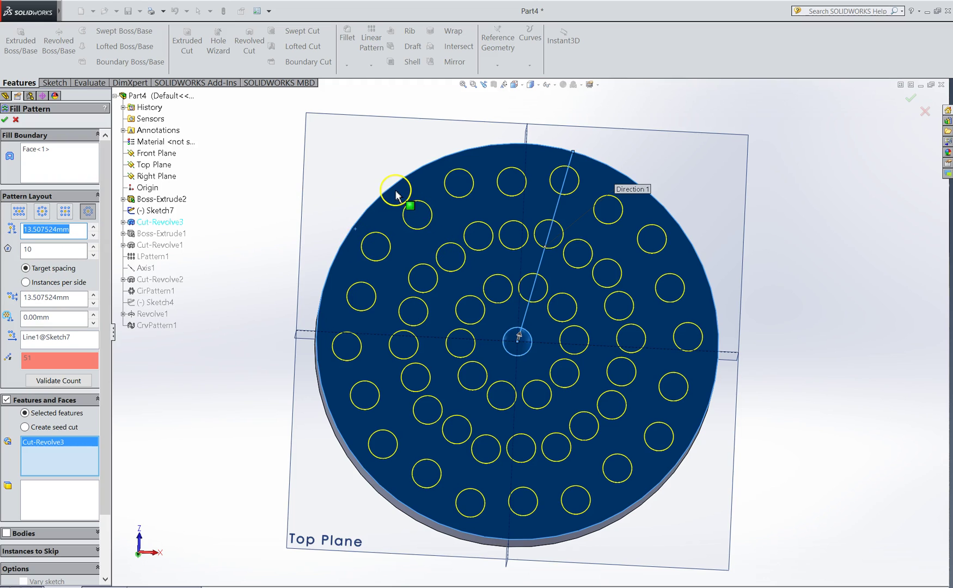
{"action": "left_click", "coordinate": [6, 120]}
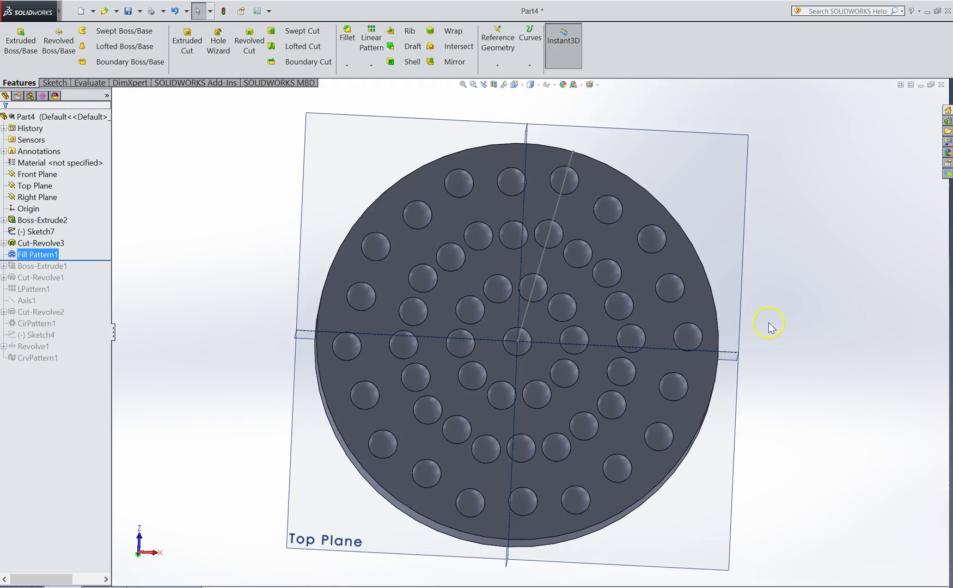
{"action": "middle_click_drag", "start_coordinate": [672, 334], "coordinate": [676, 297]}
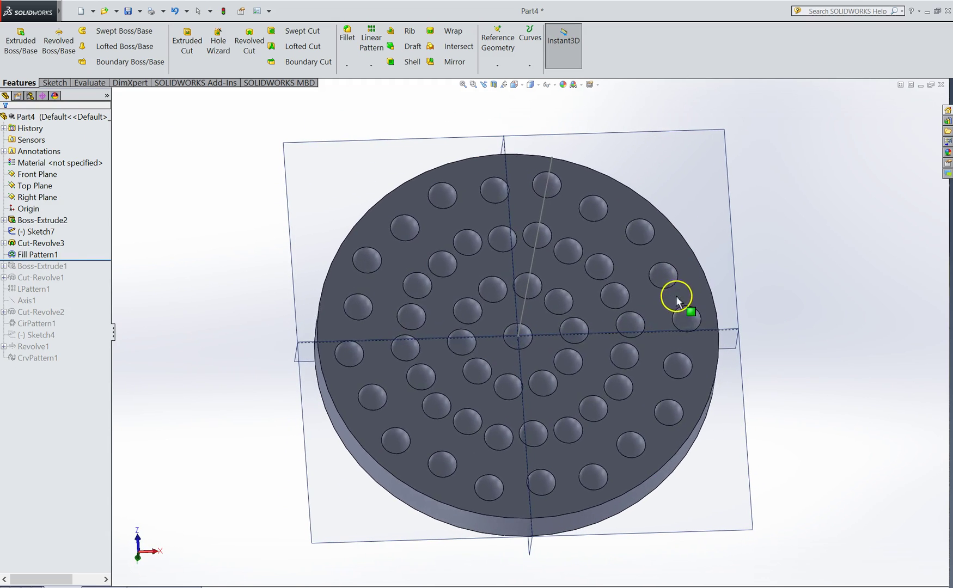
{"action": "left_click", "coordinate": [373, 67]}
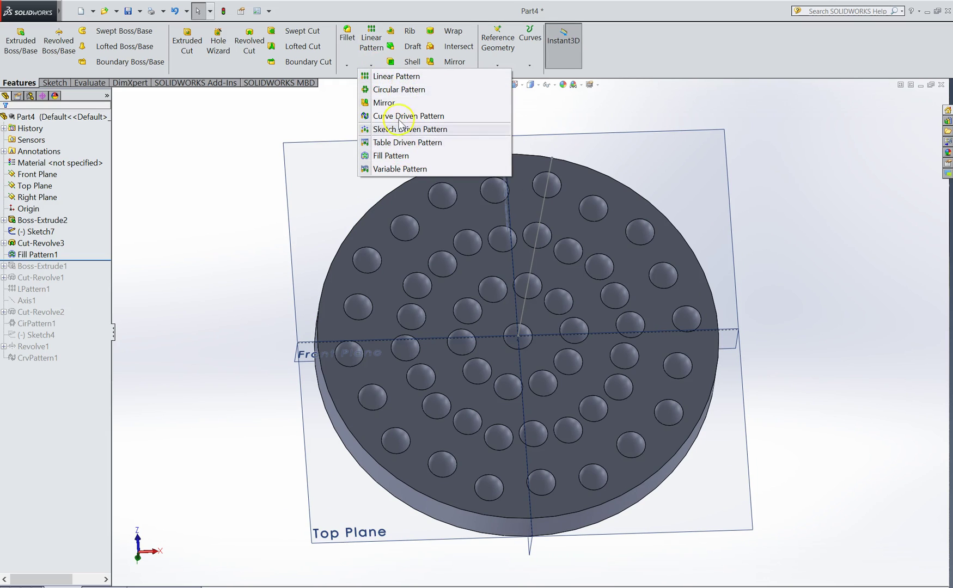
{"action": "left_click", "coordinate": [261, 129]}
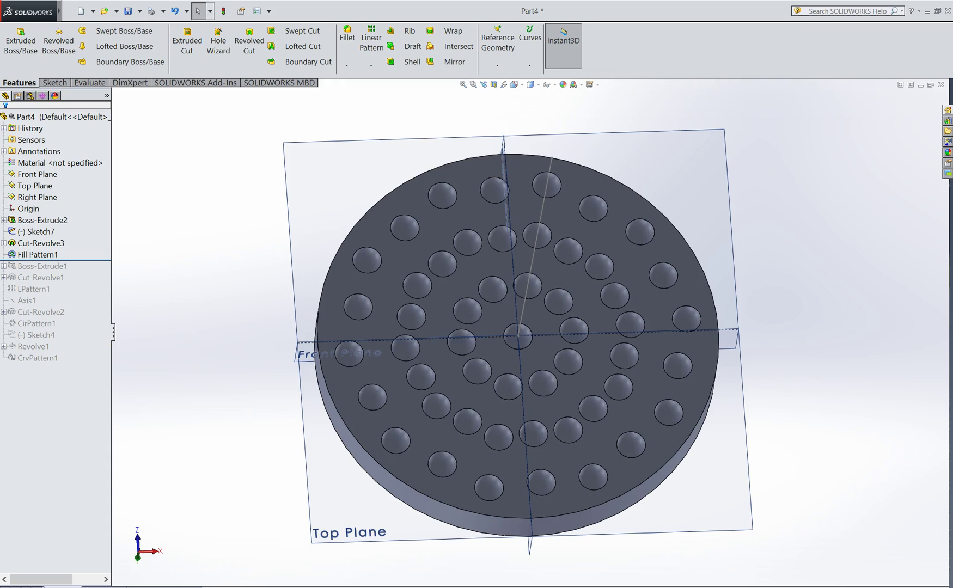